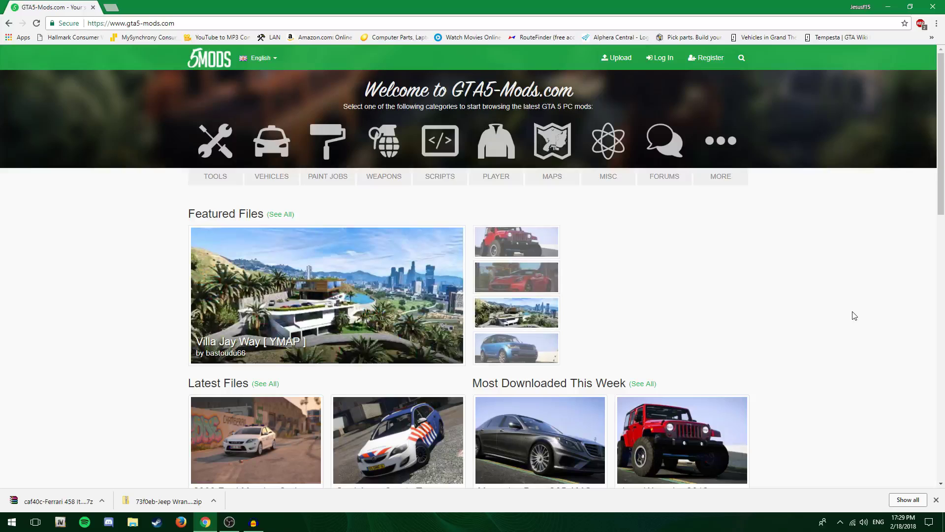
# Search the web for openiv in a new tab, view the OpenIV website, and close that tab.
pyautogui.hotkey('ctrl', 't')
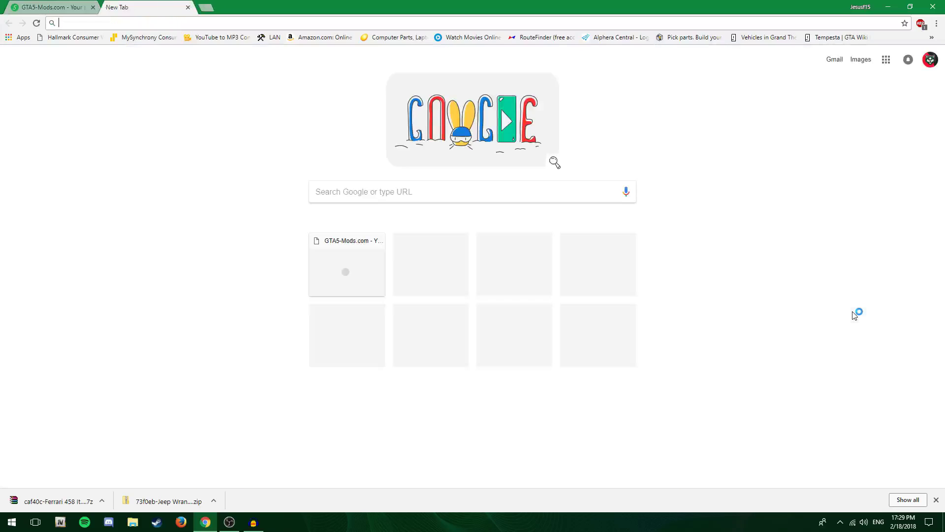
pyautogui.write('openiv')
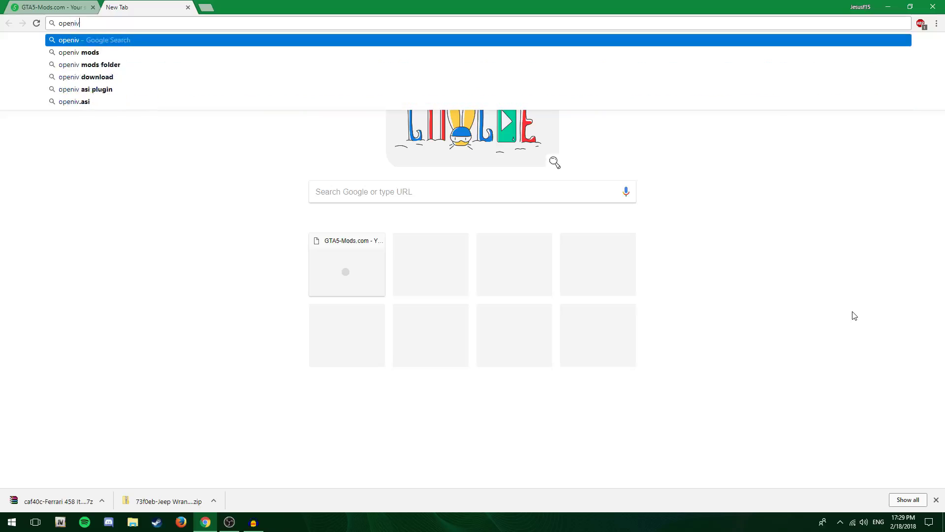
pyautogui.press('Return')
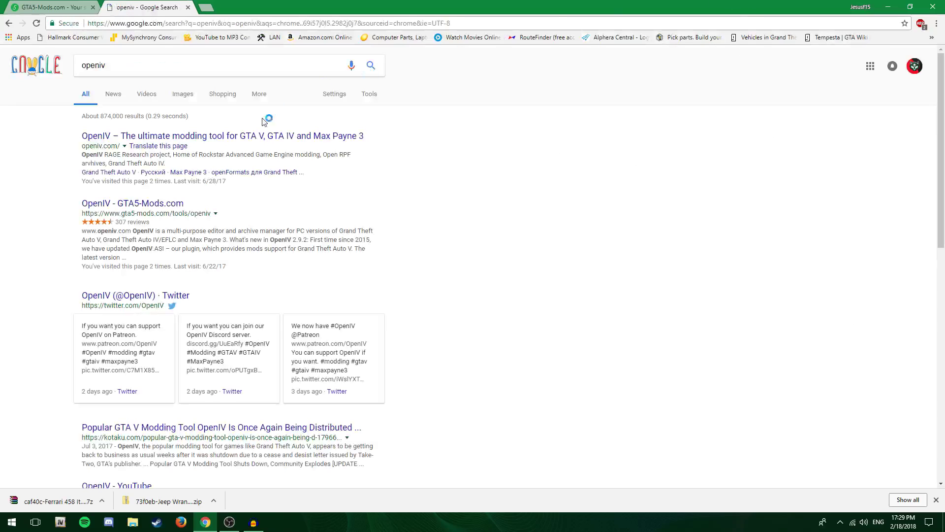
pyautogui.click(173, 138)
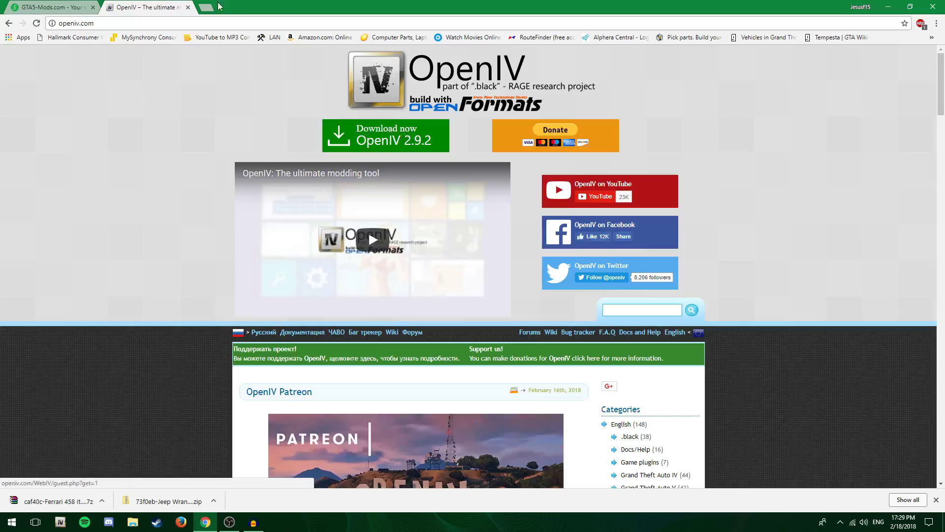
pyautogui.click(188, 8)
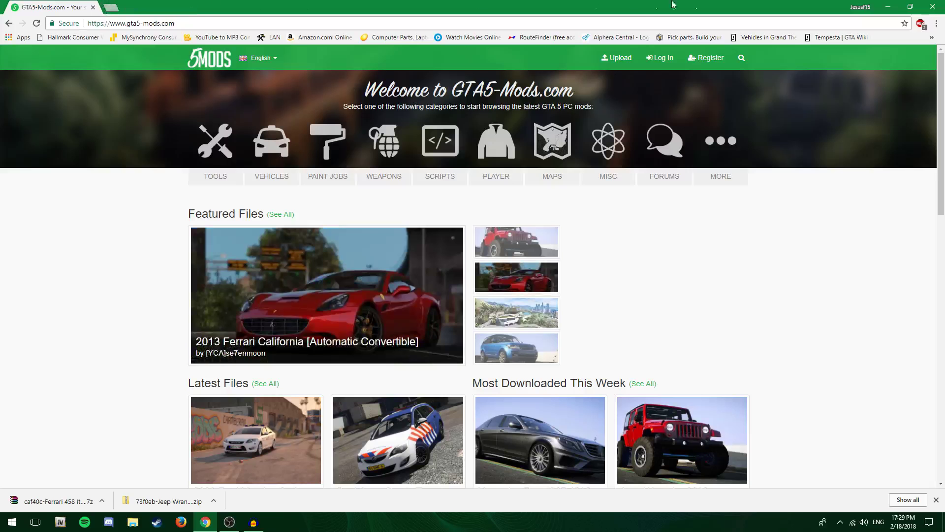
pyautogui.click(884, 6)
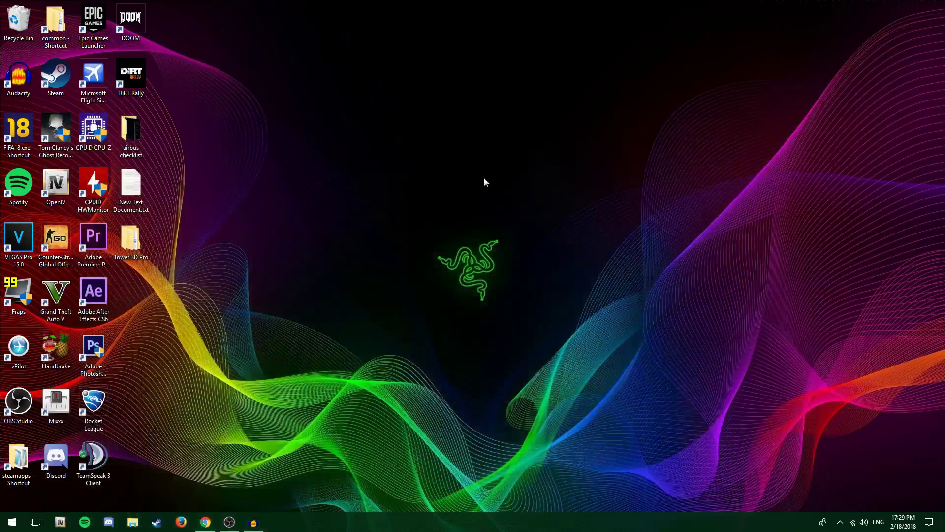
# Browse to the Steam folder inside Program Files (x86) on drive C in File Explorer, and close the window.
pyautogui.click(133, 522)
pyautogui.click(879, 73)
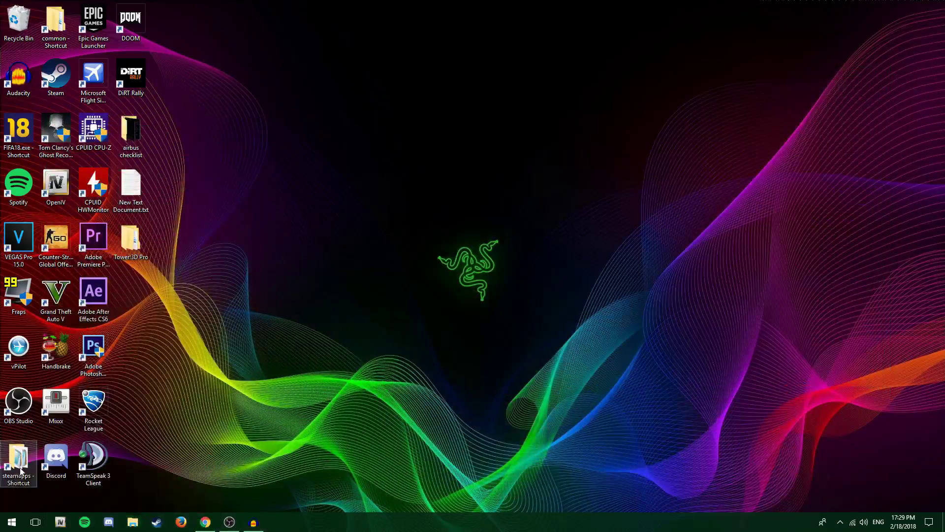
pyautogui.click(133, 522)
pyautogui.click(415, 271)
pyautogui.click(426, 365)
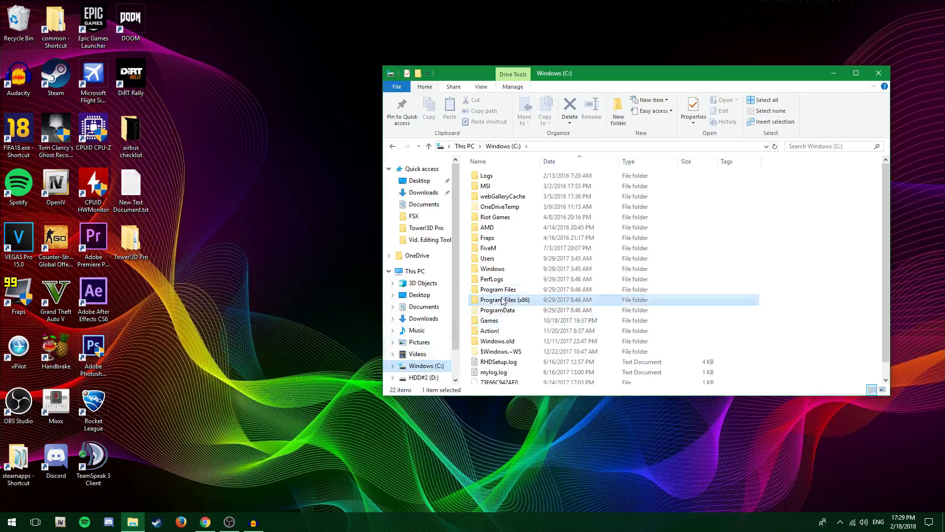
pyautogui.doubleClick(502, 301)
pyautogui.scroll(-6, 521, 290)
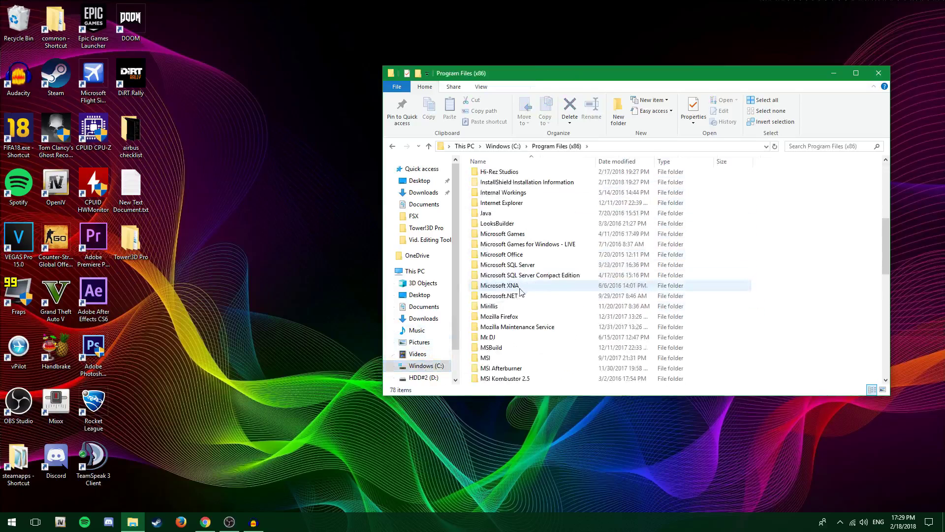
pyautogui.scroll(-6, 521, 290)
pyautogui.doubleClick(494, 341)
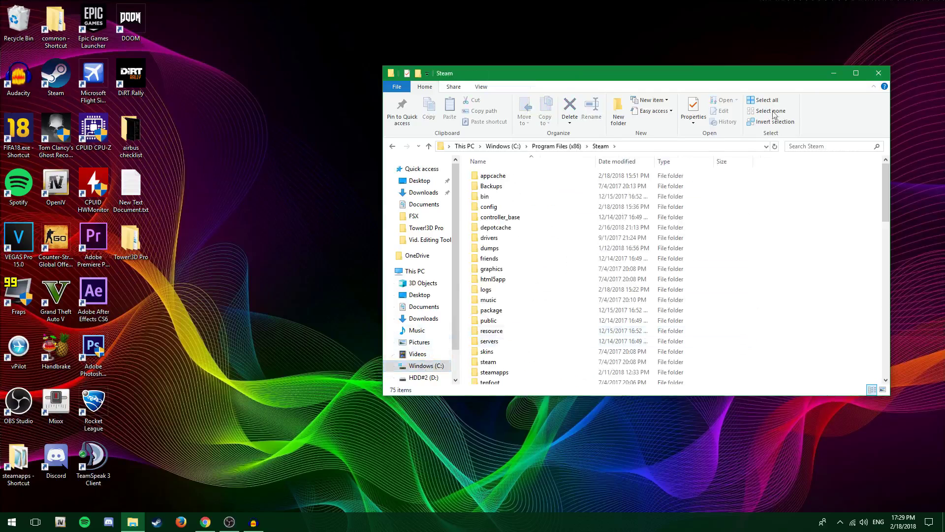
pyautogui.click(886, 74)
# Open Grand Theft Auto V's local files folder through its properties in Steam, and close the Steam windows.
pyautogui.click(157, 521)
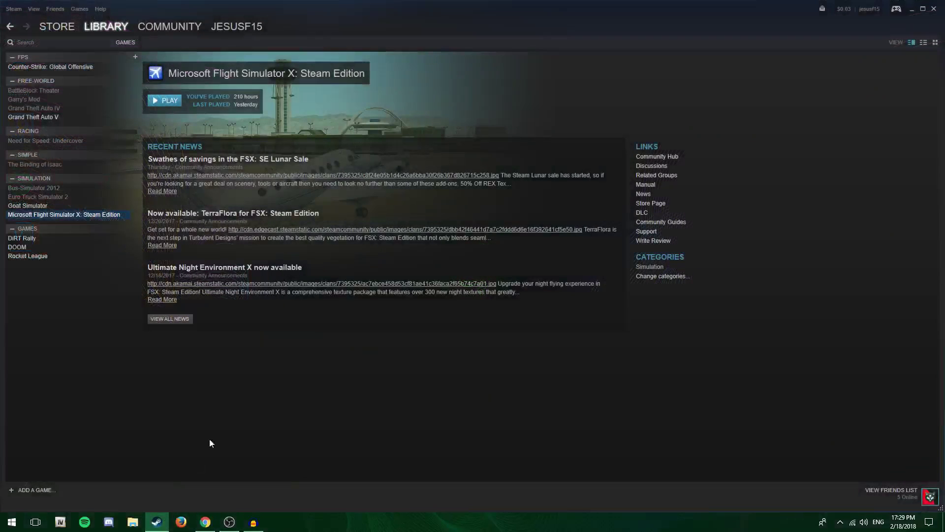
pyautogui.click(49, 117)
pyautogui.rightClick(48, 118)
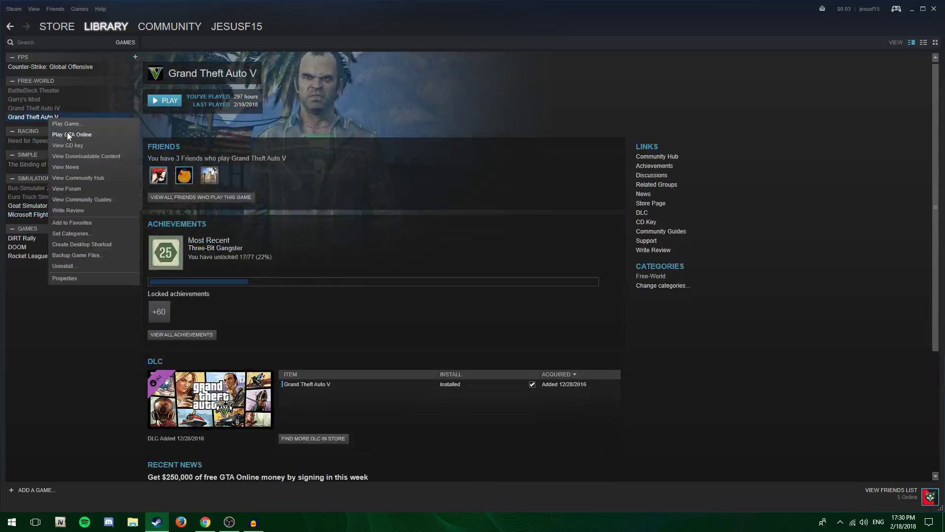
pyautogui.click(73, 277)
pyautogui.click(439, 128)
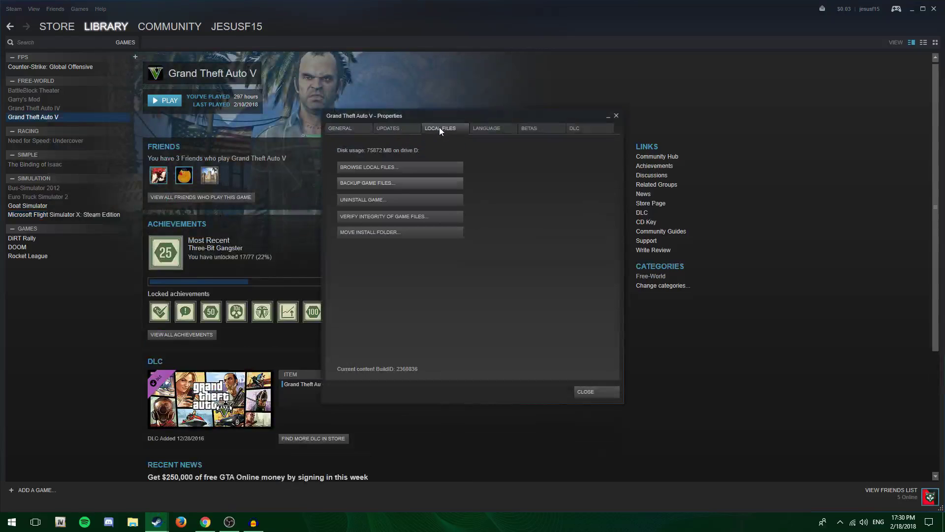
pyautogui.click(402, 167)
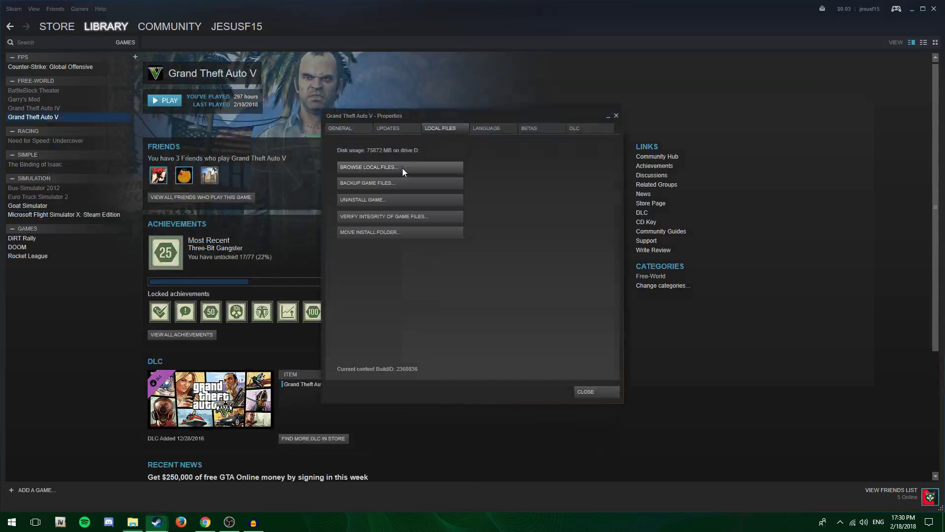
pyautogui.click(933, 9)
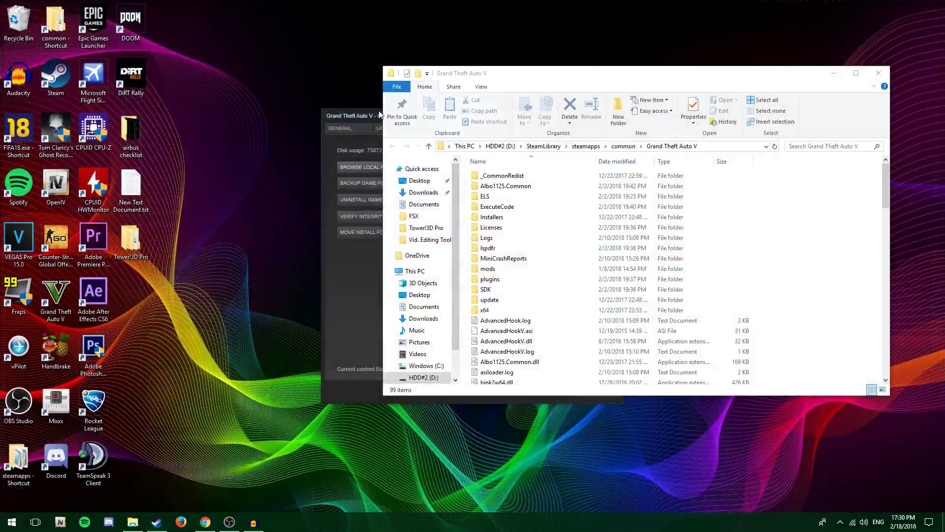
pyautogui.click(380, 115)
pyautogui.click(616, 115)
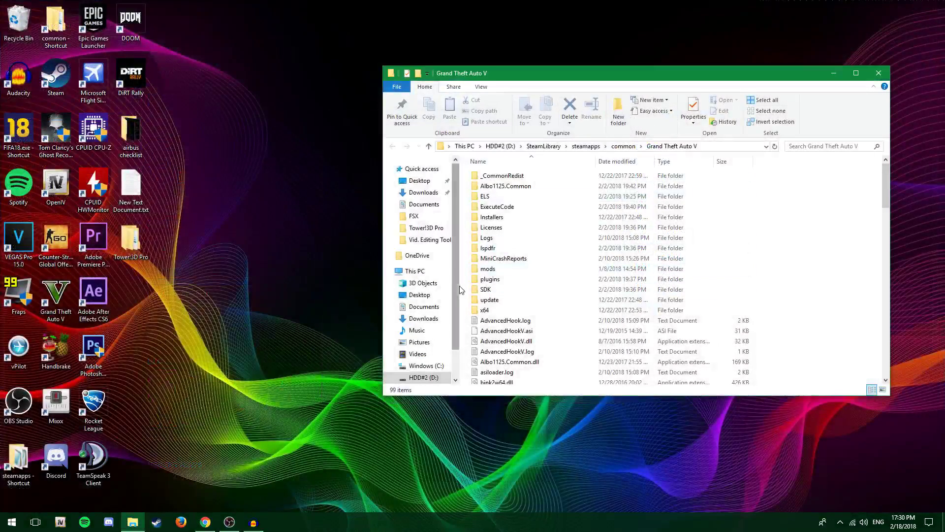
# Look inside the mods folder and return to the Grand Theft Auto V folder.
pyautogui.scroll(-2, 509, 217)
pyautogui.scroll(2, 508, 212)
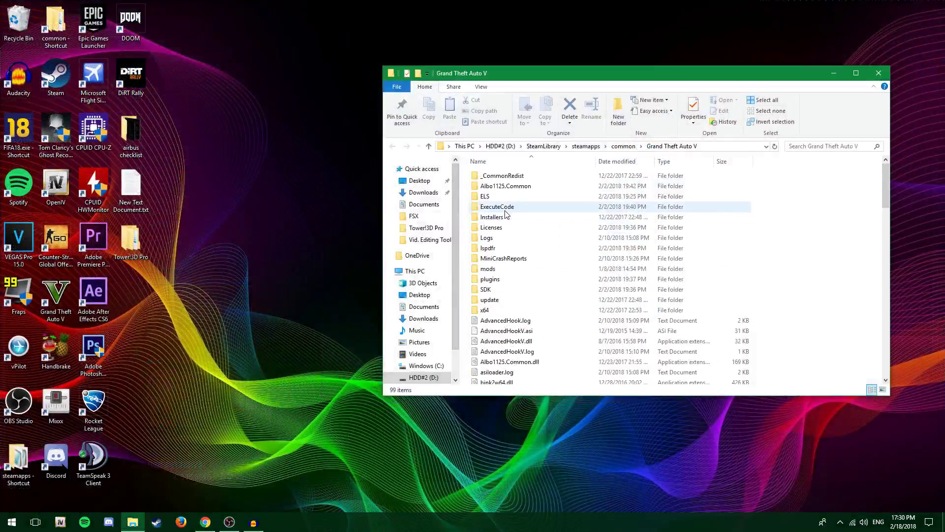
pyautogui.doubleClick(488, 269)
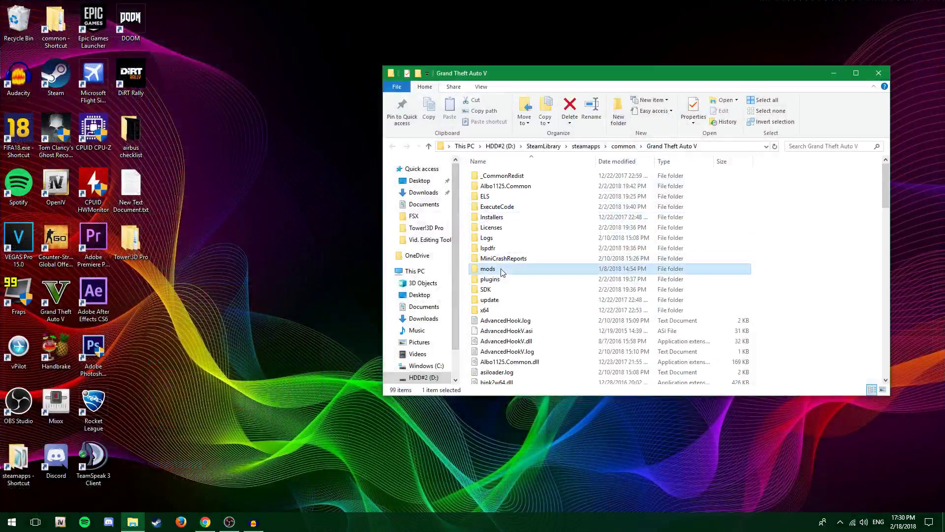
pyautogui.hotkey('alt', 'Left')
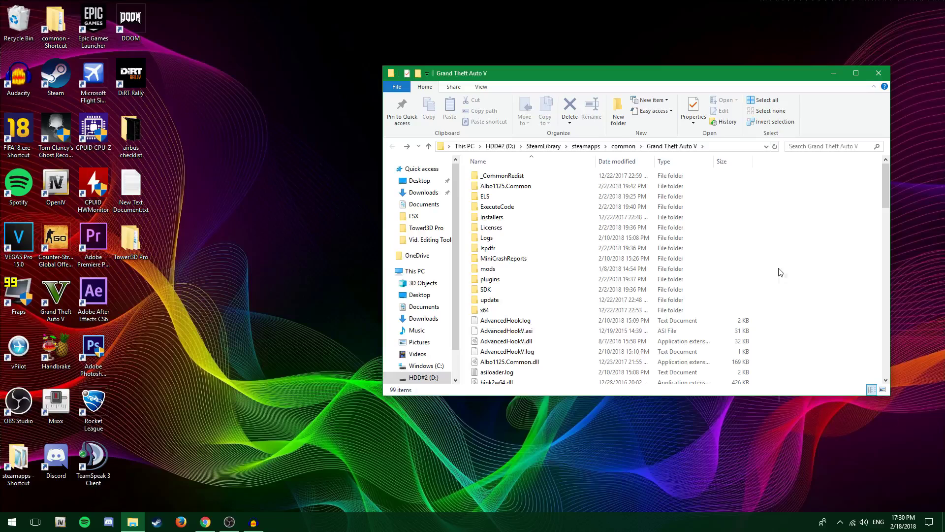
# Create a new folder in the Grand Theft Auto V folder and delete it again.
pyautogui.rightClick(779, 269)
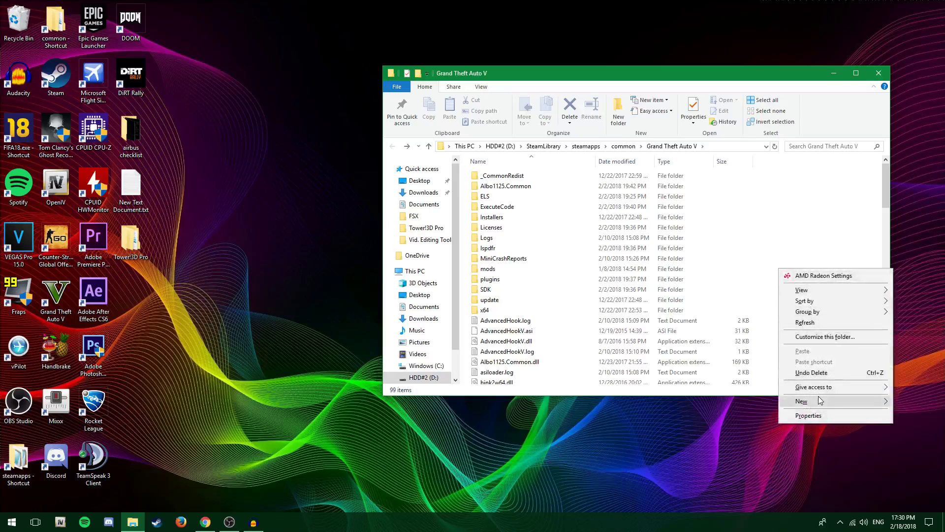
pyautogui.moveTo(820, 400)
pyautogui.click(761, 405)
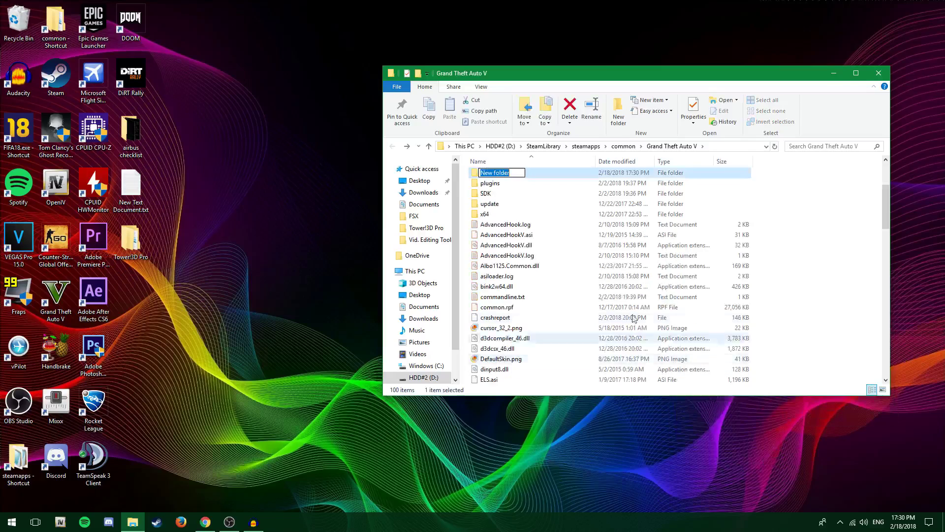
pyautogui.click(824, 213)
pyautogui.click(554, 174)
pyautogui.press('Delete')
pyautogui.click(512, 301)
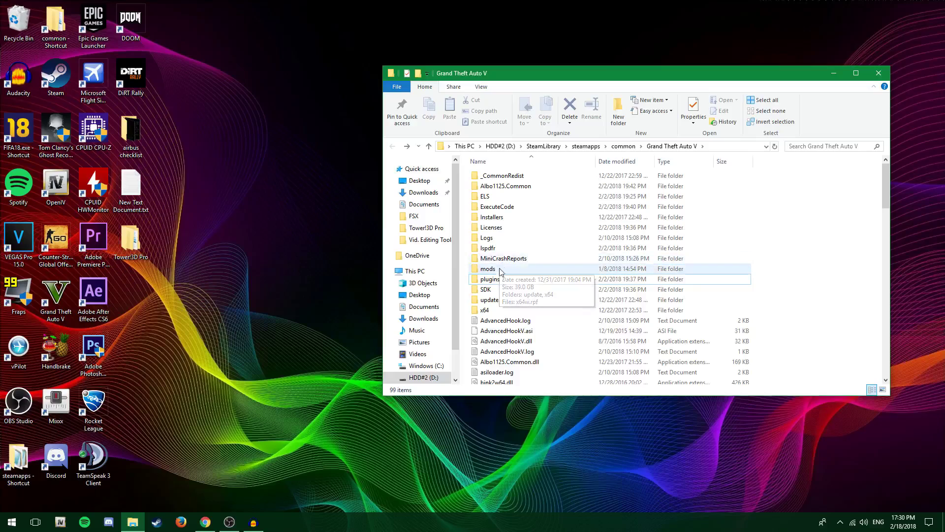
# Select the update and x64 folders in the Grand Theft Auto V folder.
pyautogui.click(501, 272)
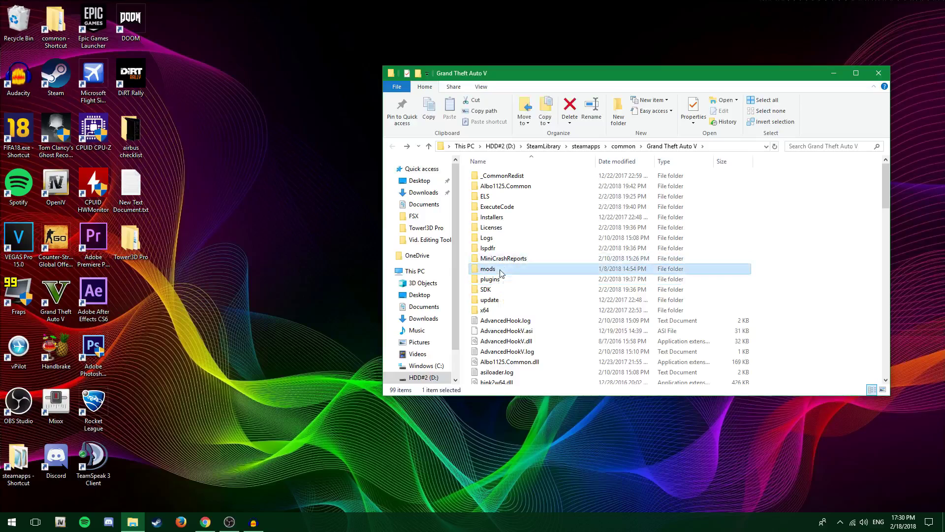
pyautogui.click(501, 301)
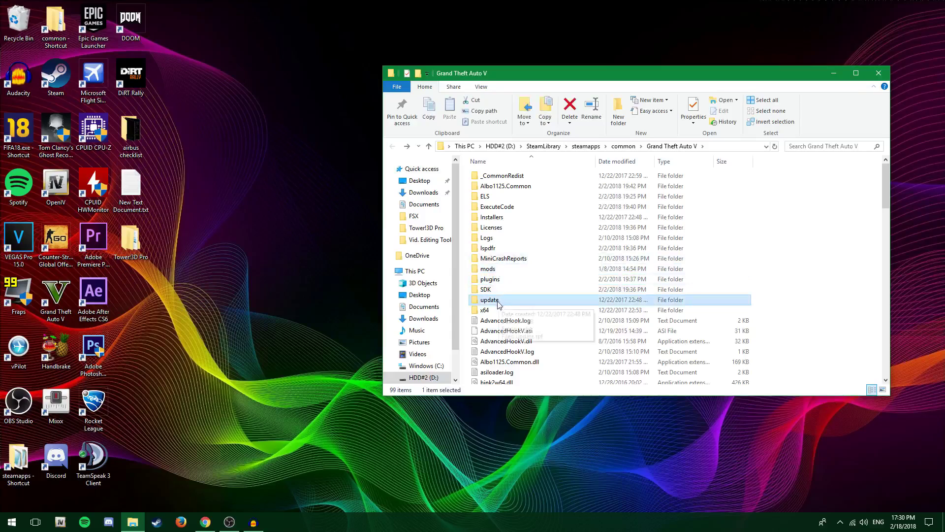
pyautogui.keyDown('ctrl'); pyautogui.click(486, 311); pyautogui.keyUp('ctrl')
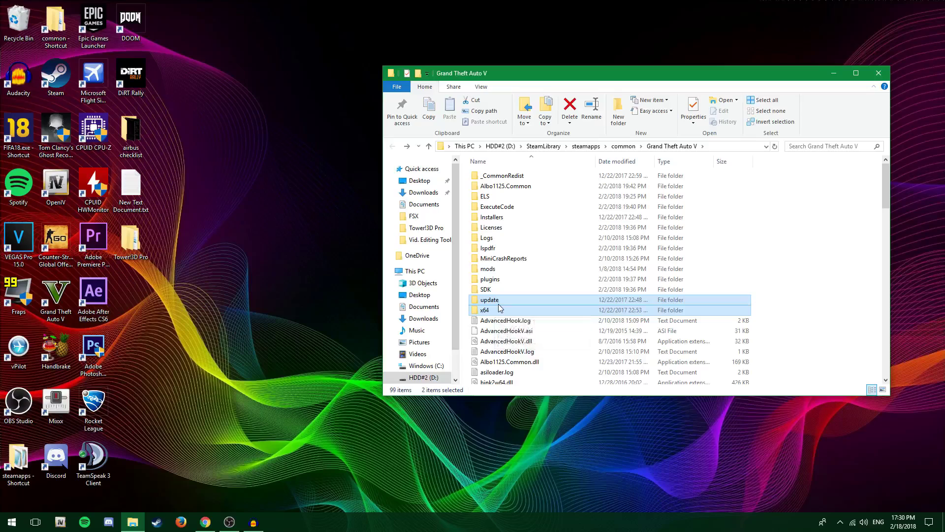
# Examine the contents of the mods folder and its update subfolder, and close File Explorer.
pyautogui.doubleClick(489, 269)
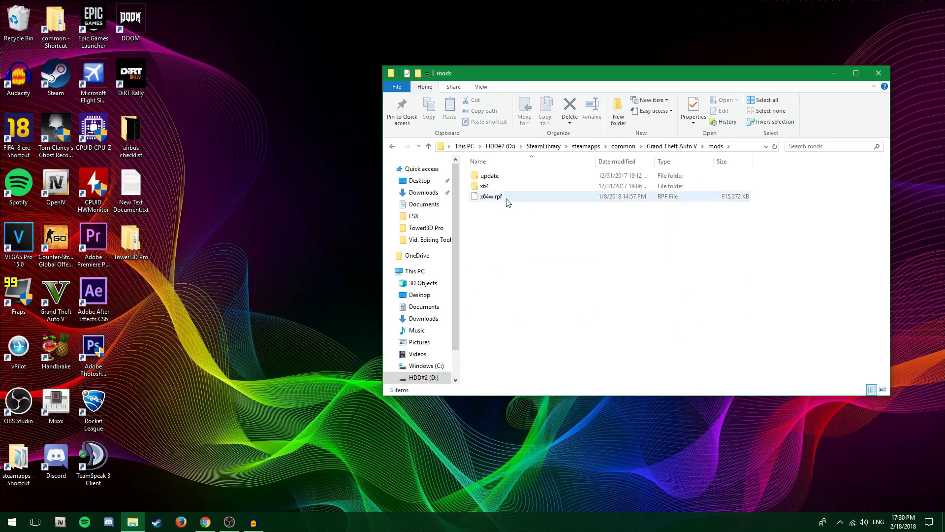
pyautogui.click(494, 179)
pyautogui.doubleClick(496, 177)
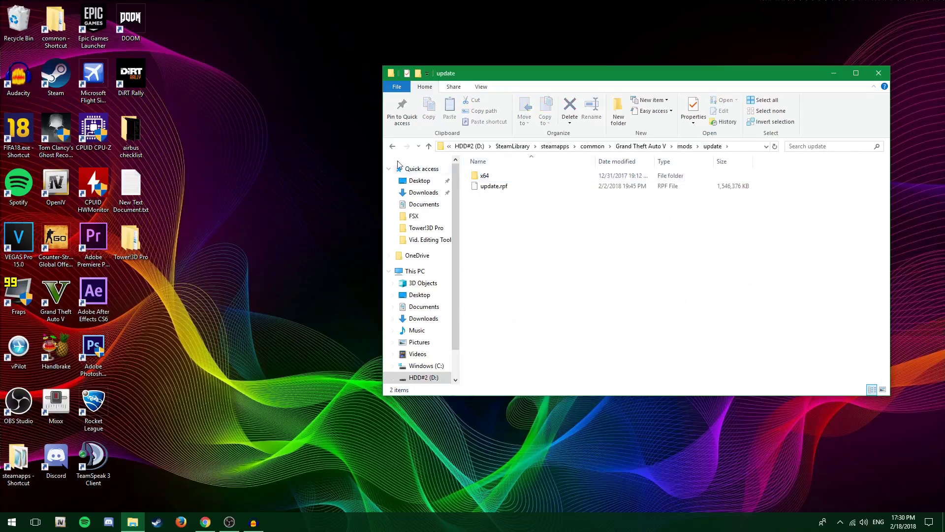
pyautogui.click(392, 146)
pyautogui.click(392, 146)
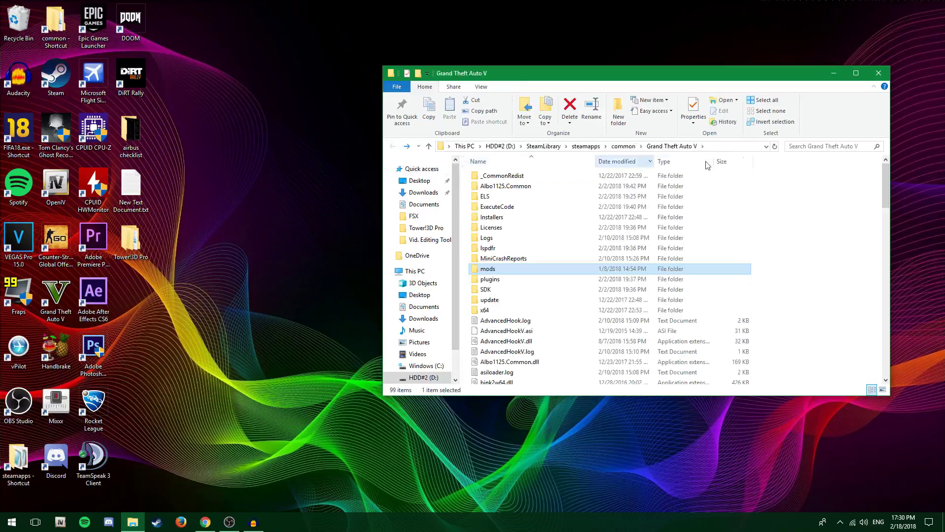
pyautogui.click(878, 73)
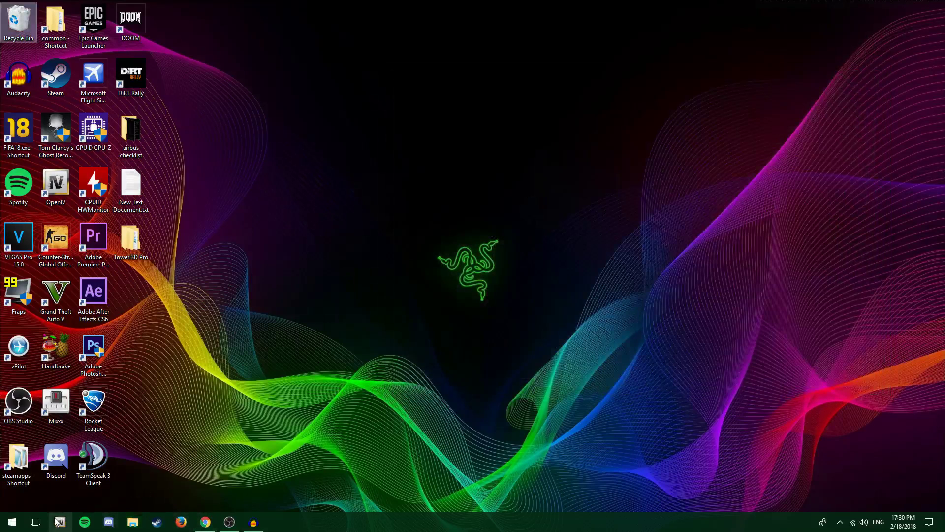
# Launch OpenIV and load Grand Theft Auto V for Windows.
pyautogui.click(59, 525)
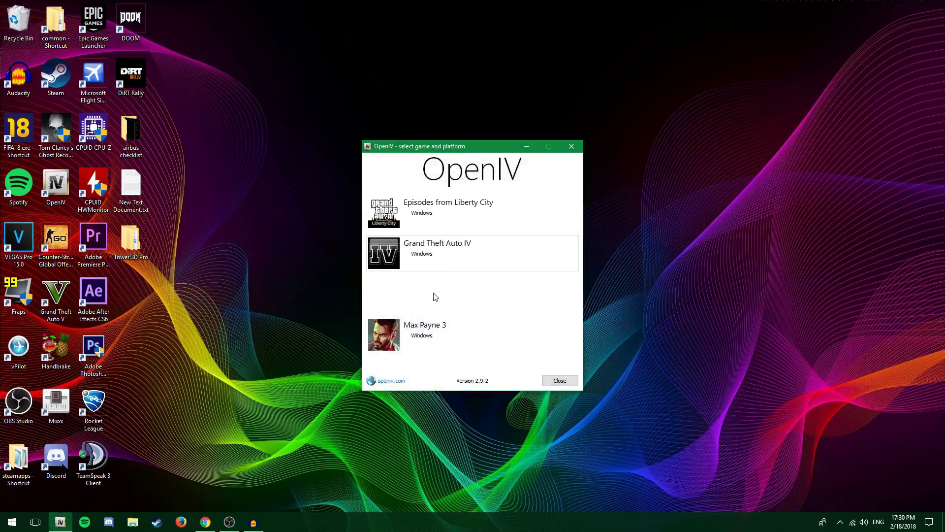
pyautogui.click(422, 295)
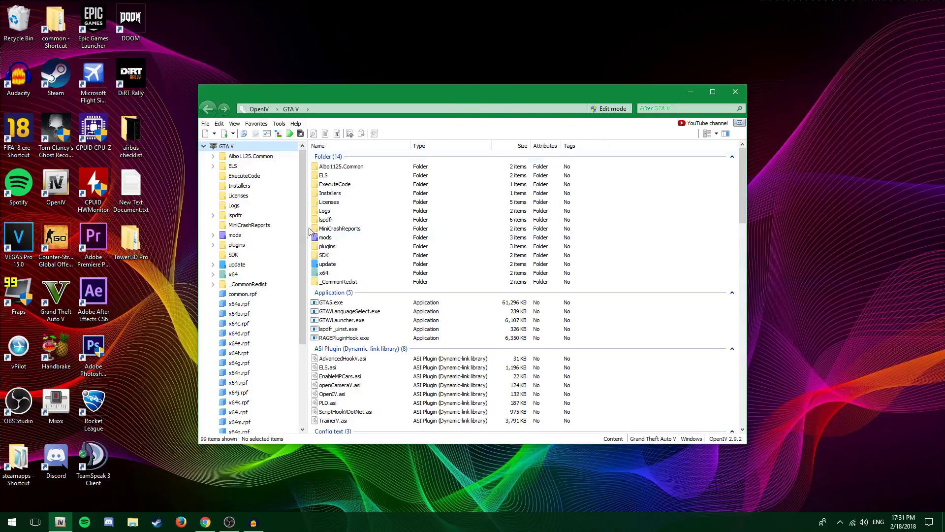
# Check the installation status of ASI Loader, OpenIV.ASI and openCamera in the ASI Manager, and close it.
pyautogui.click(267, 133)
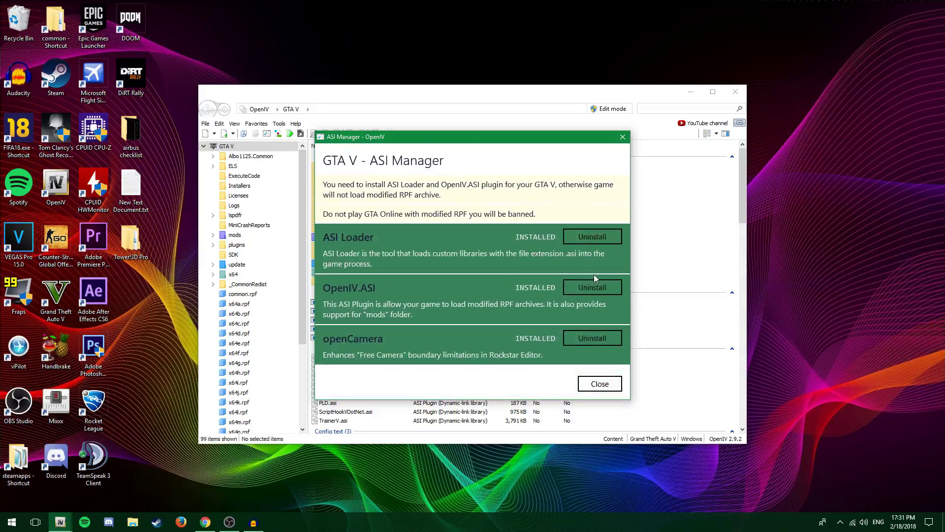
pyautogui.click(589, 238)
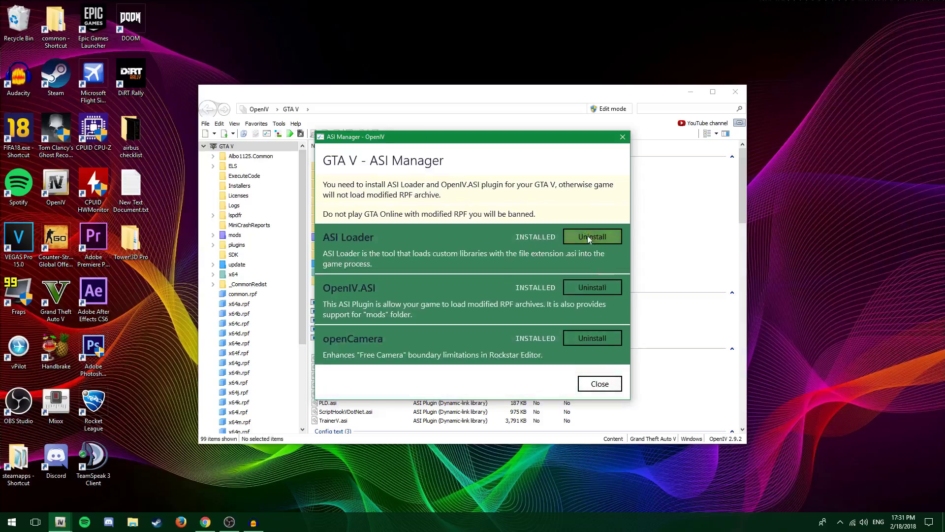
pyautogui.click(597, 383)
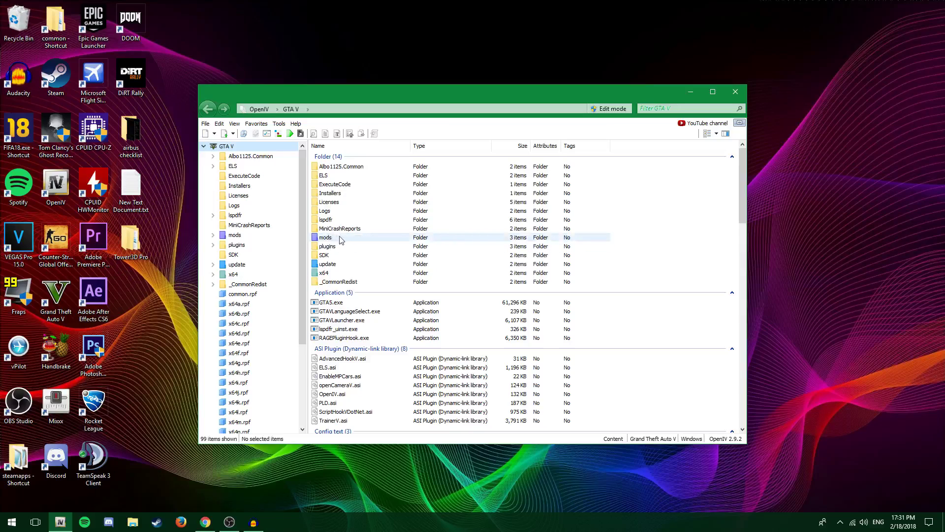
pyautogui.scroll(-4, 342, 242)
pyautogui.scroll(4, 341, 245)
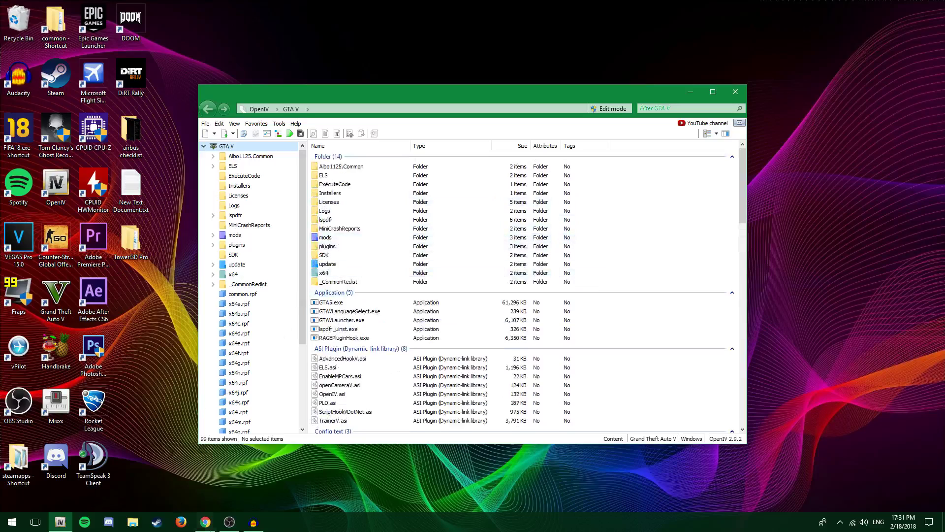
# View the GTA5-Mods.com home page in Chrome and minimize the browser.
pyautogui.moveTo(209, 526)
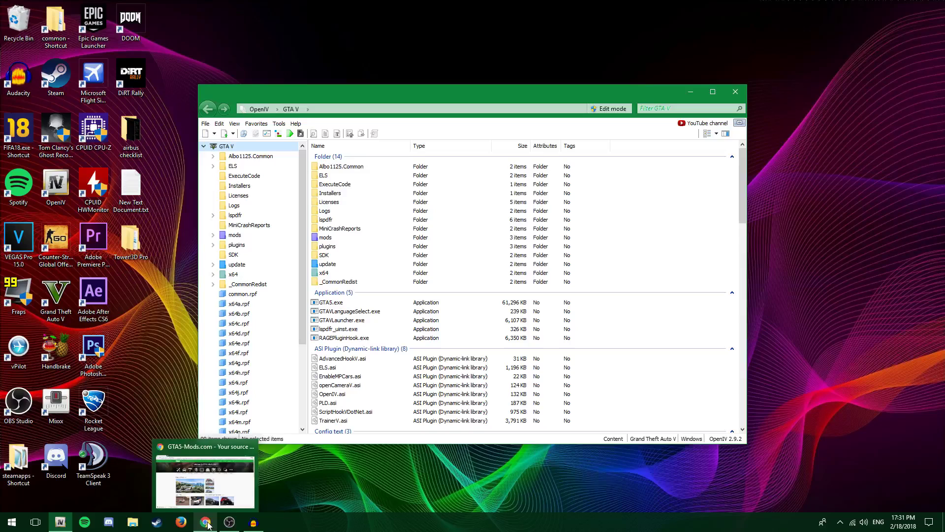
pyautogui.click(208, 525)
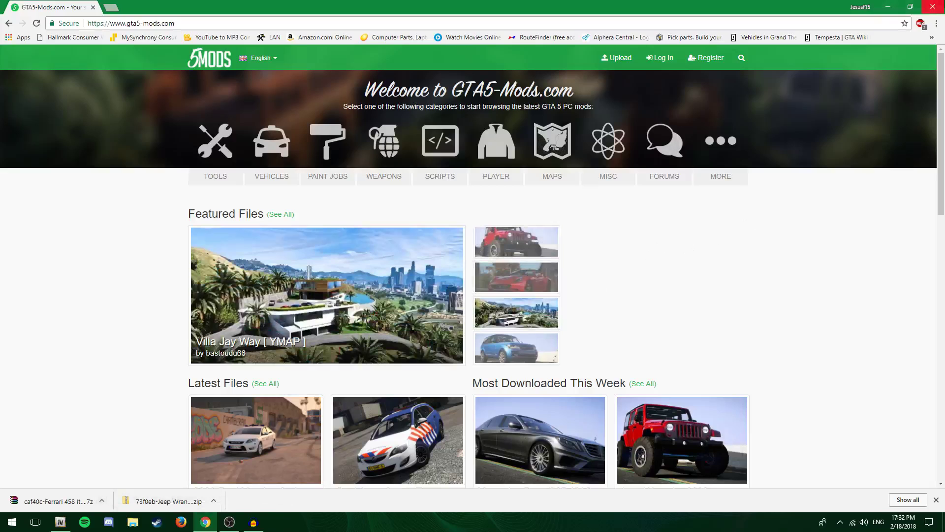
pyautogui.click(888, 7)
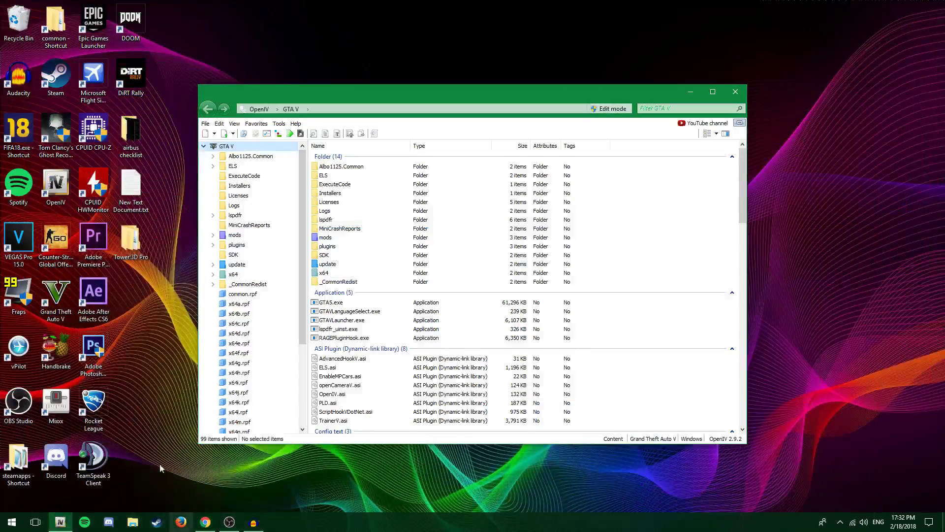
# Open the Downloads folder in File Explorer and extract 73f0eb-Jeep Wrangler 2012 Rubicon v1.0.zip to a folder of the same name.
pyautogui.click(132, 522)
pyautogui.click(554, 208)
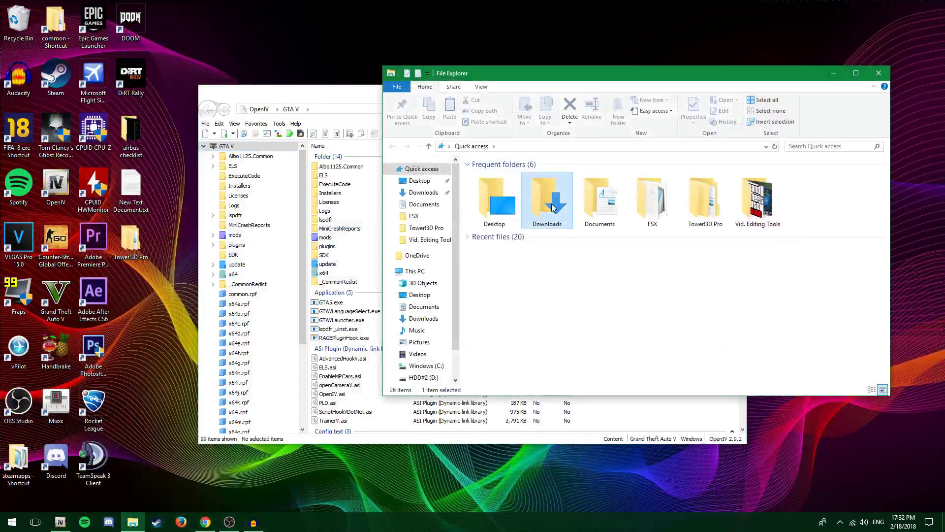
pyautogui.doubleClick(552, 207)
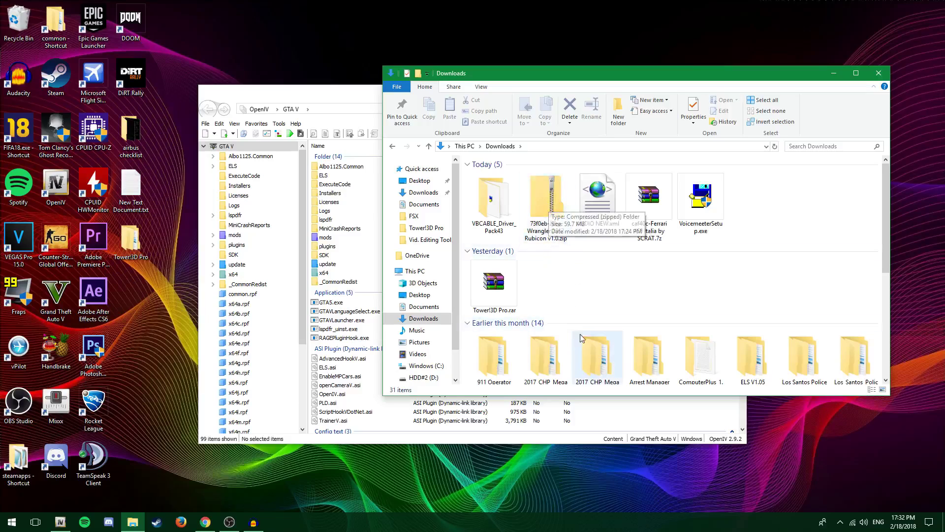
pyautogui.click(546, 227)
pyautogui.rightClick(547, 227)
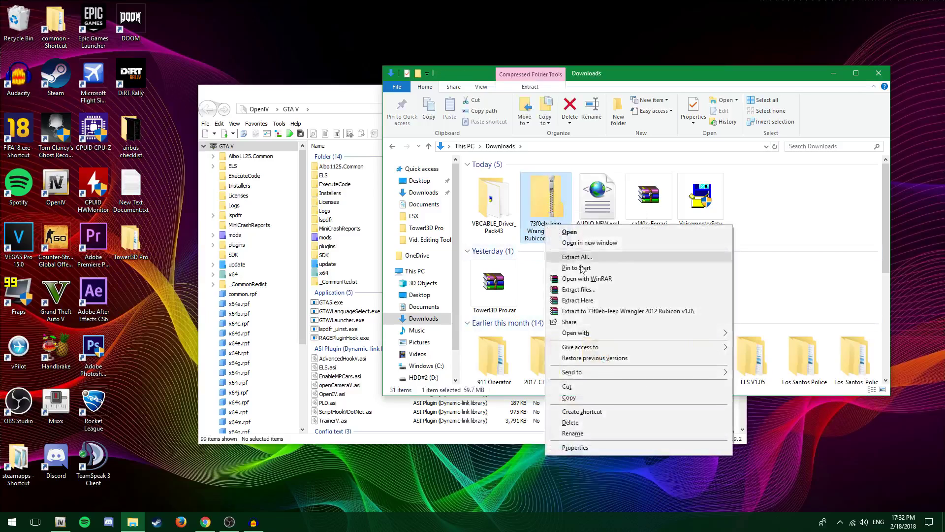
pyautogui.click(591, 291)
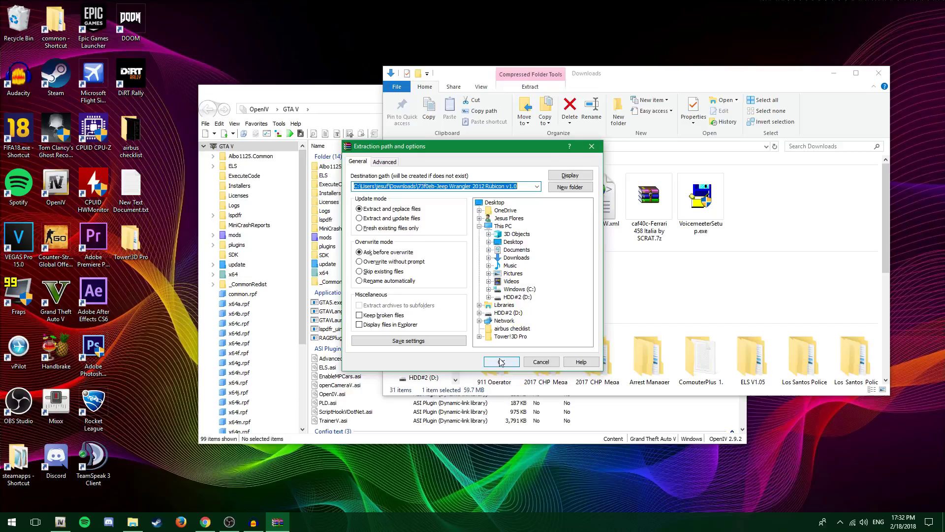
pyautogui.click(544, 310)
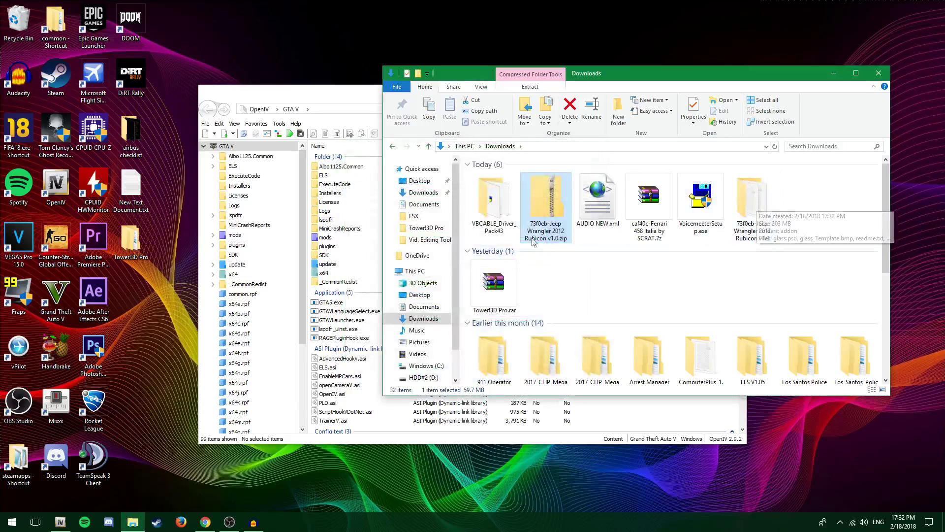
# Extract caf40c-Ferrari 458 Italia by SCRAT.7z in Downloads to a folder of the same name.
pyautogui.click(642, 201)
pyautogui.rightClick(641, 202)
pyautogui.click(674, 230)
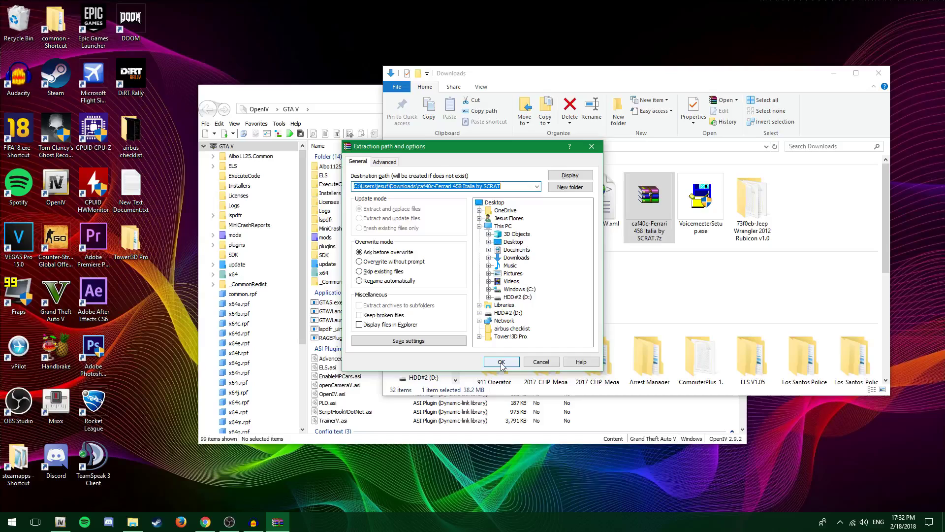
pyautogui.press('Return')
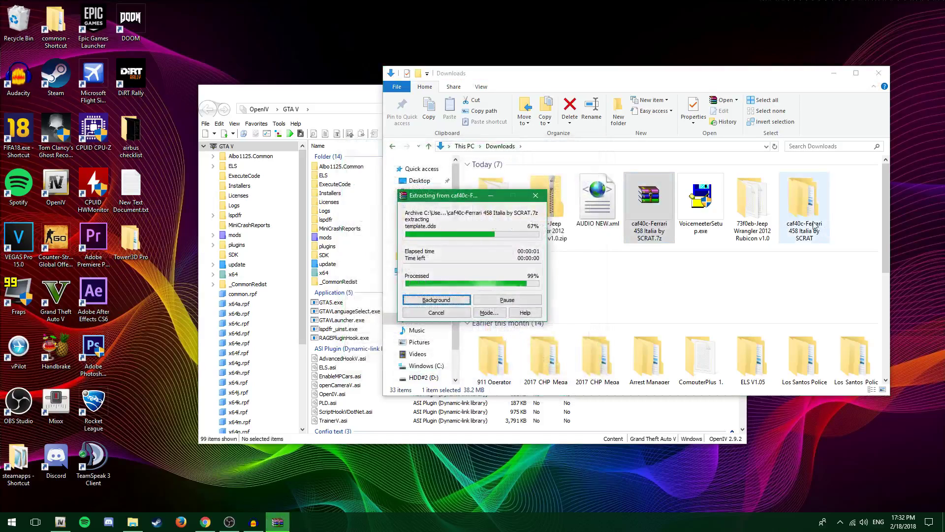
# Open the extracted Ferrari folder and its Ferrari 458 Italia by SCRAT subfolder.
pyautogui.click(808, 214)
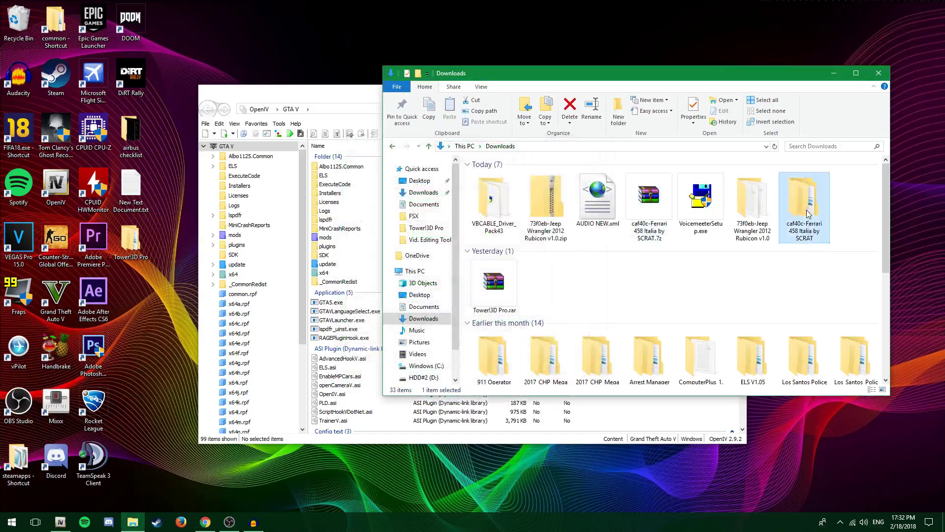
pyautogui.doubleClick(807, 212)
pyautogui.doubleClick(514, 176)
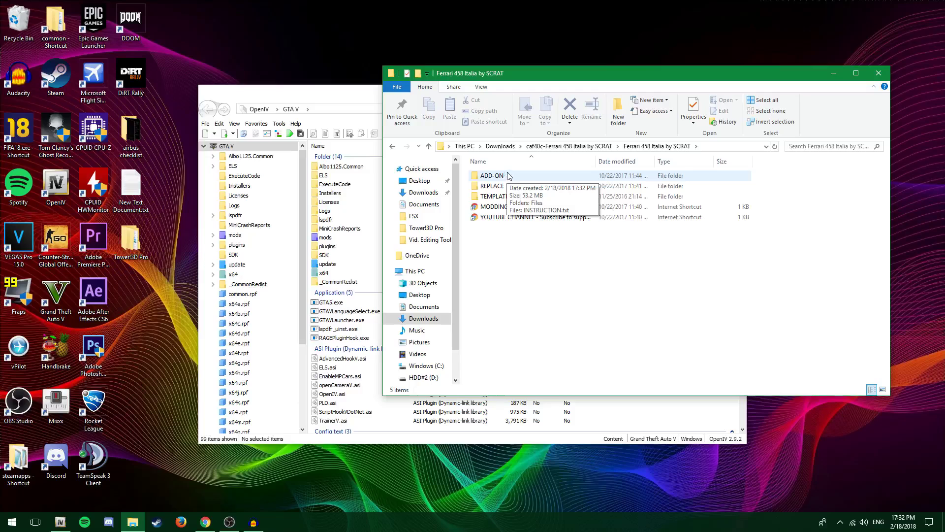
# Browse the featured, latest and most downloaded files on GTA5-Mods.com in Chrome.
pyautogui.click(206, 522)
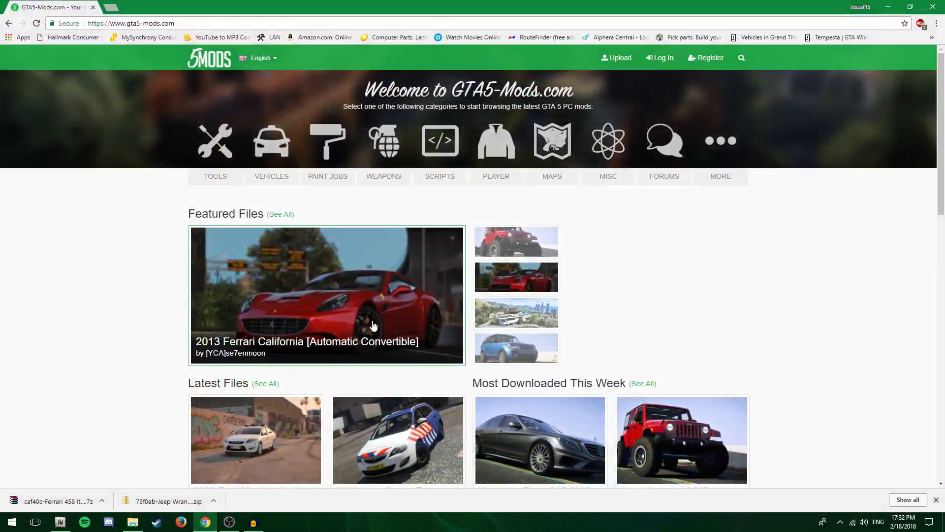
pyautogui.scroll(-2, 369, 329)
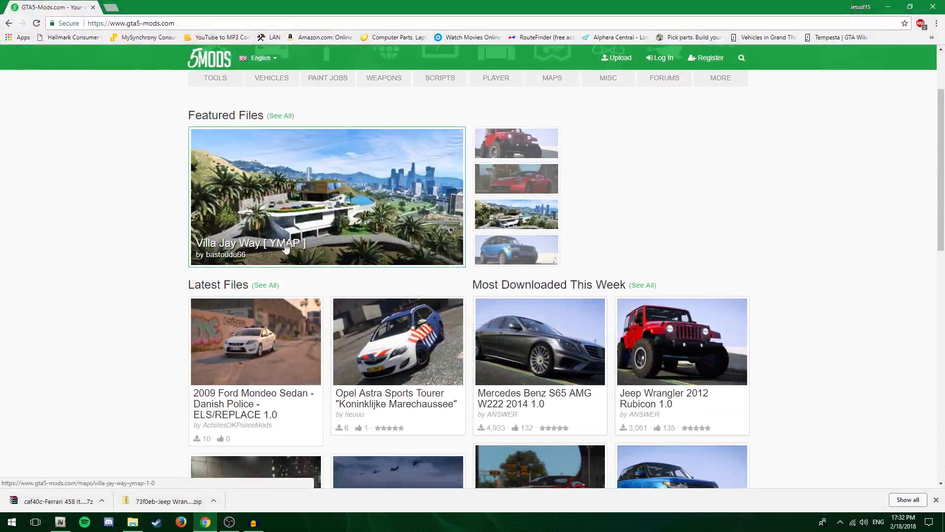
pyautogui.scroll(-2, 654, 409)
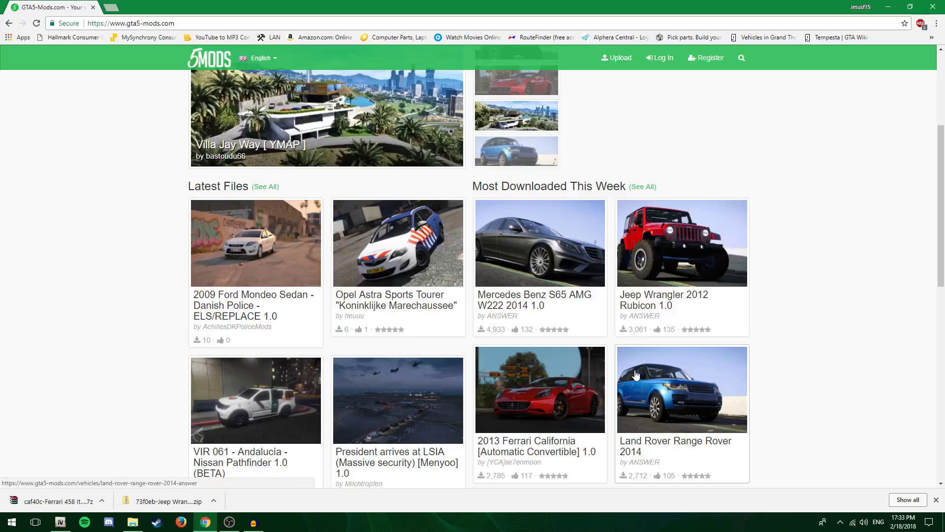
pyautogui.scroll(-1, 650, 276)
pyautogui.scroll(3, 660, 237)
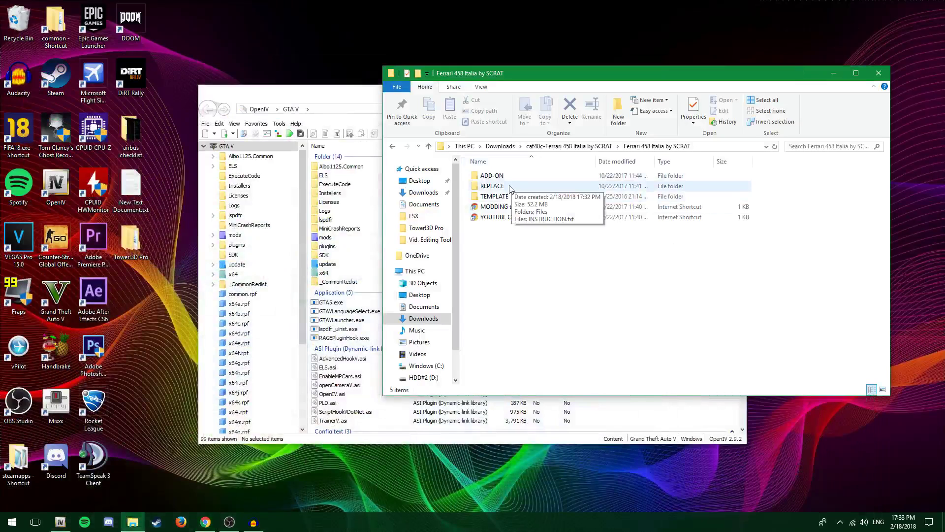
# Open INSTRUCTION.txt from the Ferrari's REPLACE folder and read through the installation instructions.
pyautogui.doubleClick(510, 186)
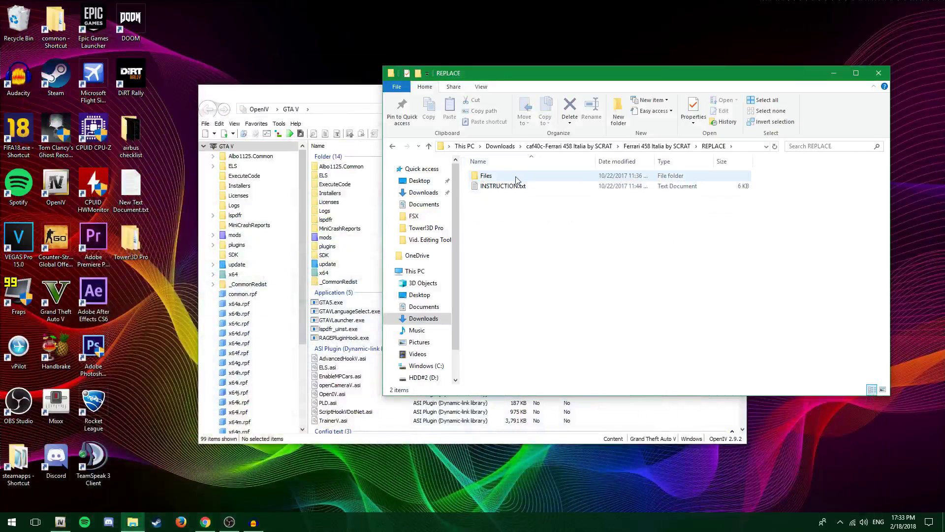
pyautogui.doubleClick(512, 186)
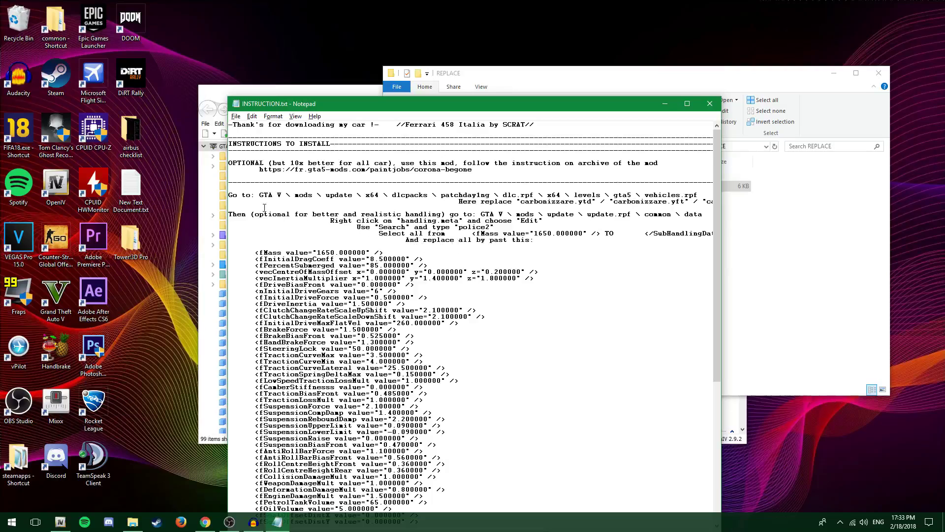
pyautogui.scroll(-4, 321, 201)
pyautogui.scroll(4, 372, 207)
pyautogui.scroll(-12, 257, 216)
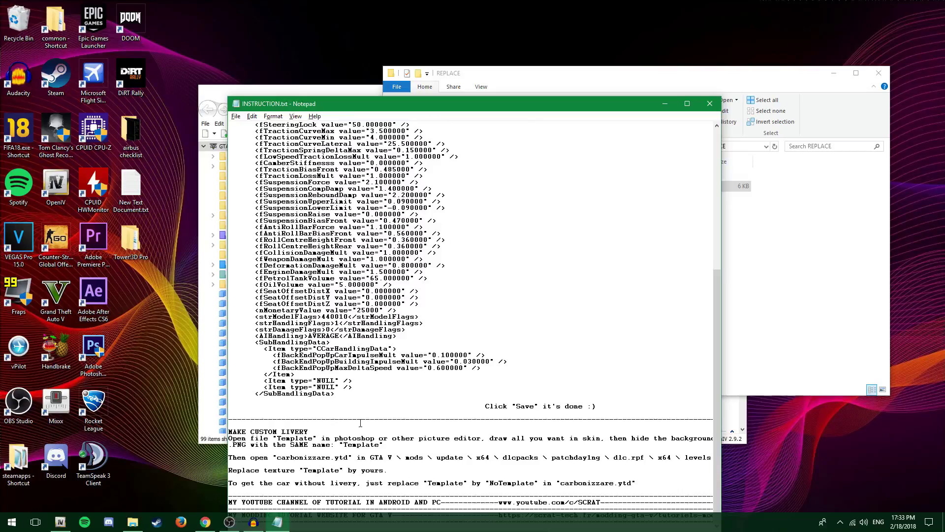
pyautogui.scroll(12, 360, 423)
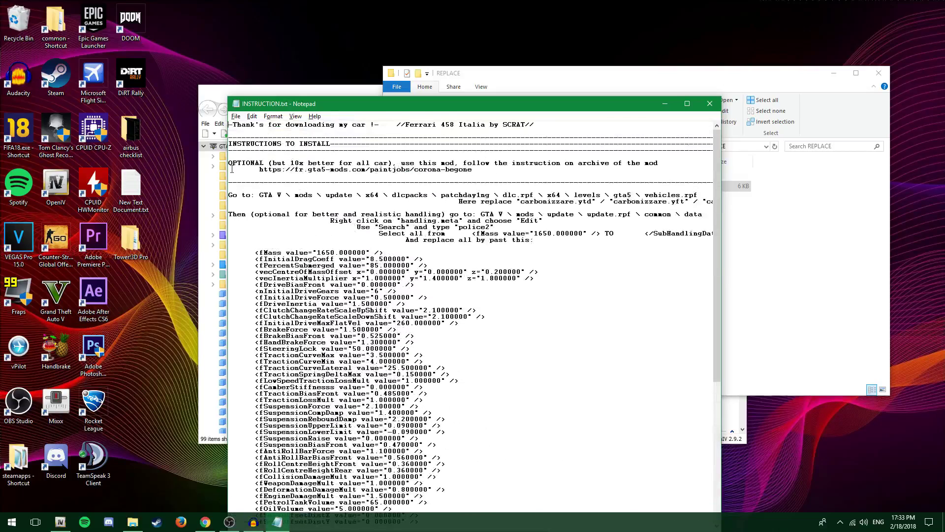
# Examine the optional mod note, the vehicles.rpf replacement path and the optional handling path in the instructions.
pyautogui.moveTo(229, 163)
pyautogui.mouseDown()
pyautogui.moveTo(472, 170)
pyautogui.moveTo(228, 163)
pyautogui.mouseUp()
pyautogui.click(467, 168)
pyautogui.click(244, 210)
pyautogui.moveTo(266, 197); pyautogui.dragTo(536, 201)
pyautogui.click(535, 202)
pyautogui.moveTo(522, 203); pyautogui.dragTo(575, 204)
pyautogui.click(352, 200)
pyautogui.moveTo(265, 218); pyautogui.dragTo(339, 213)
pyautogui.click(385, 213)
# Minimize the instructions, open the Files folder inside REPLACE and select all four carbonizzare files.
pyautogui.click(665, 104)
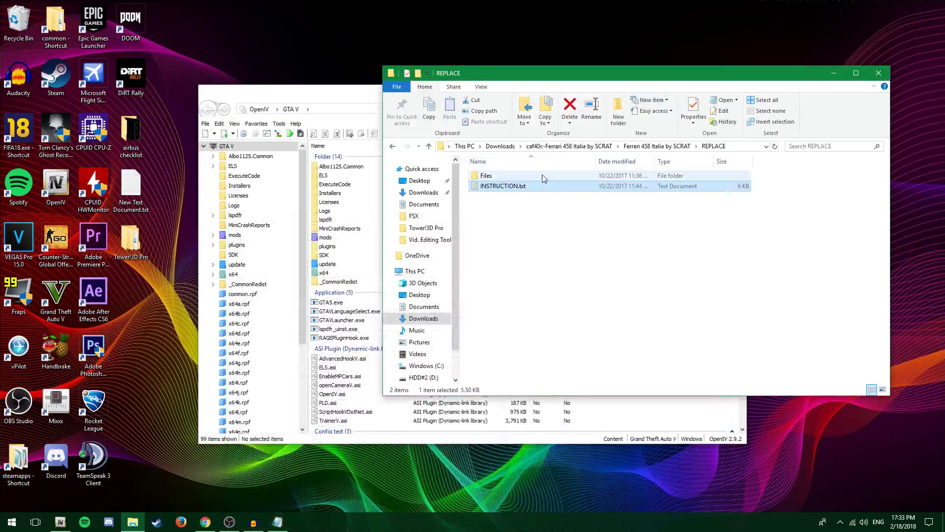
pyautogui.doubleClick(542, 175)
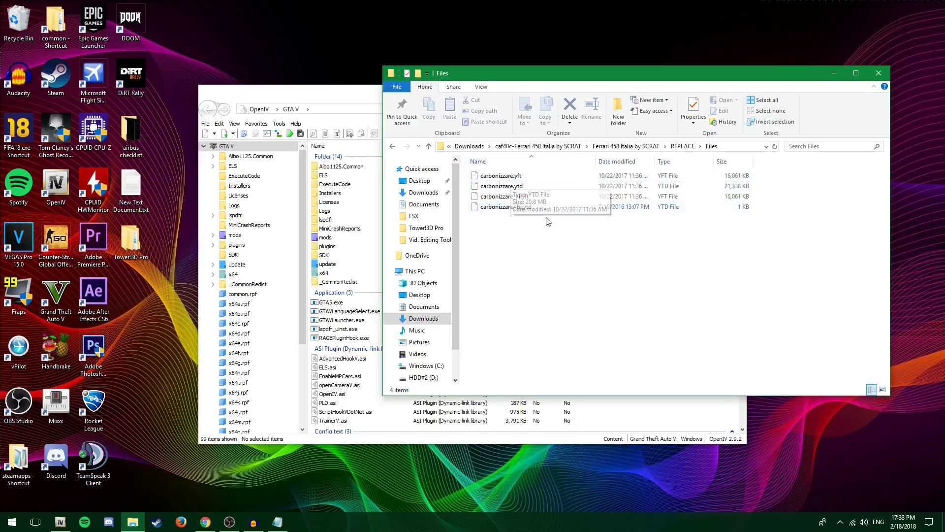
pyautogui.moveTo(520, 226); pyautogui.dragTo(523, 169)
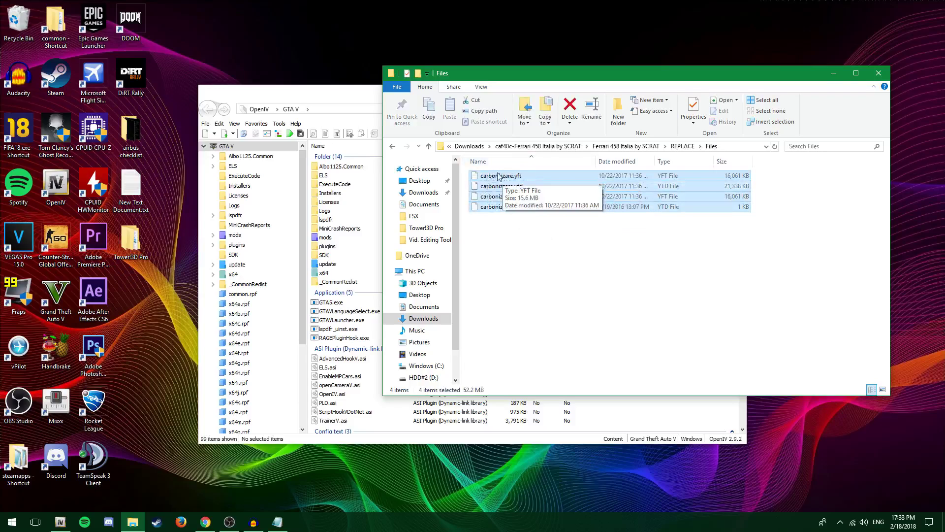
# Switch to OpenIV and browse to the dlcpacks folder under mods, update, x64.
pyautogui.click(355, 102)
pyautogui.doubleClick(340, 238)
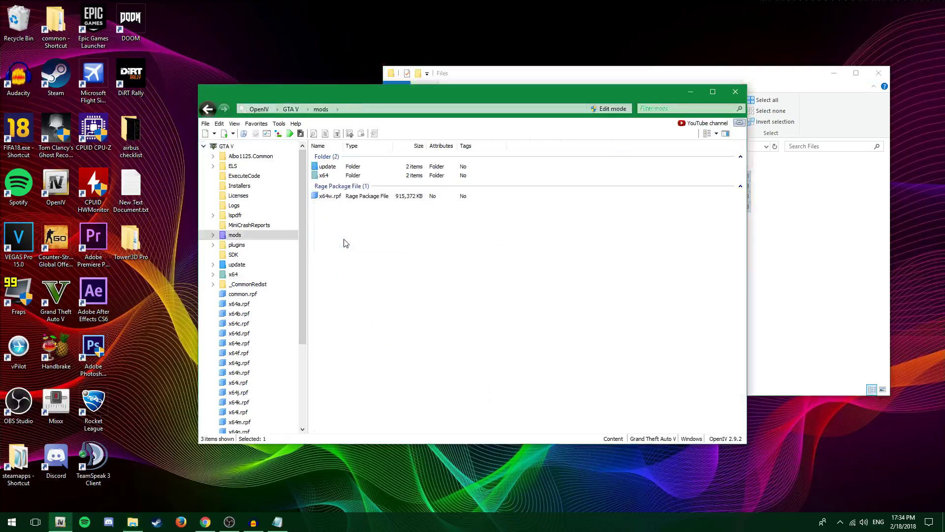
pyautogui.doubleClick(348, 175)
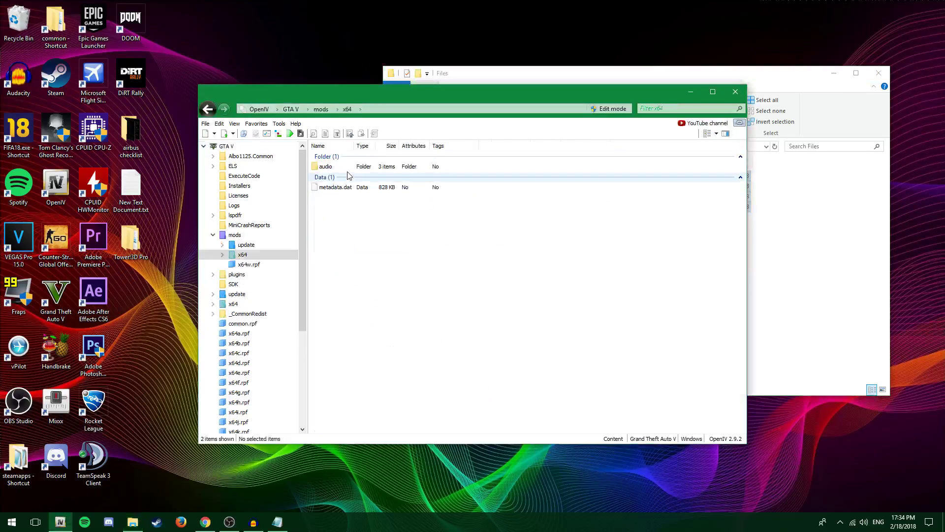
pyautogui.press('BackSpace')
pyautogui.click(369, 167)
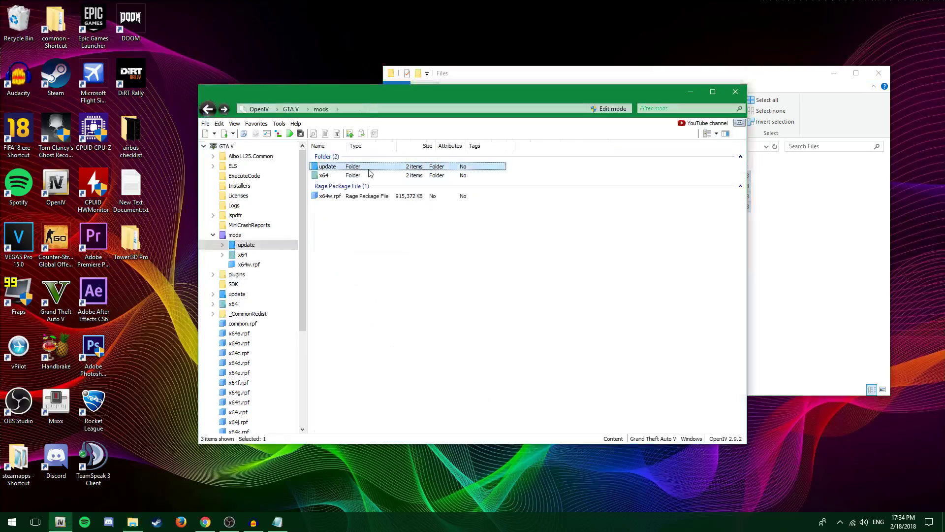
pyautogui.doubleClick(367, 168)
pyautogui.doubleClick(363, 168)
pyautogui.click(351, 176)
pyautogui.doubleClick(352, 176)
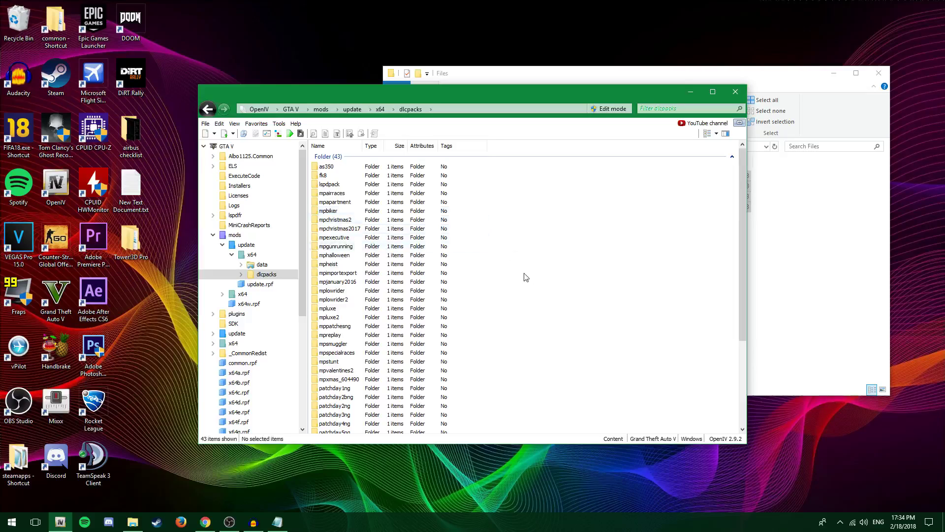
# Open vehicles.rpf in the patchday17ng folder, inside dlc.rpf under x64, levels, gta5.
pyautogui.scroll(-5, 510, 281)
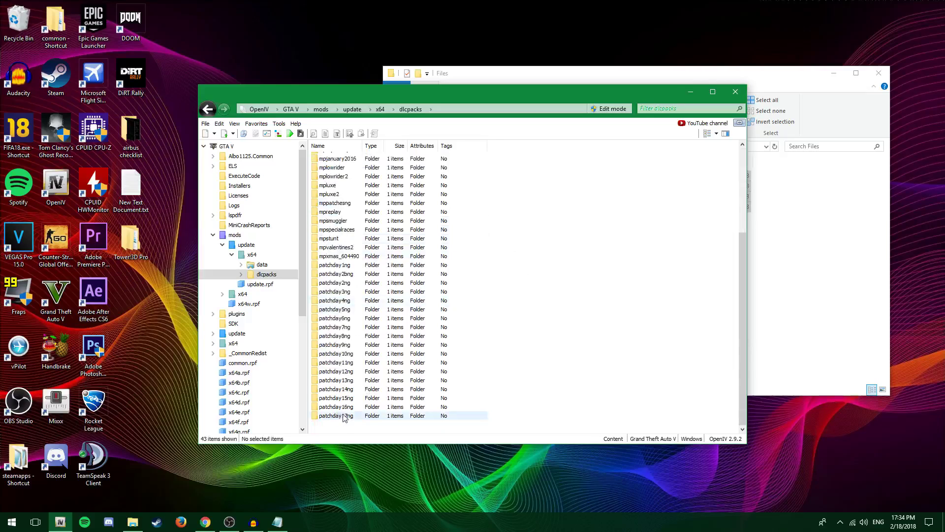
pyautogui.doubleClick(345, 416)
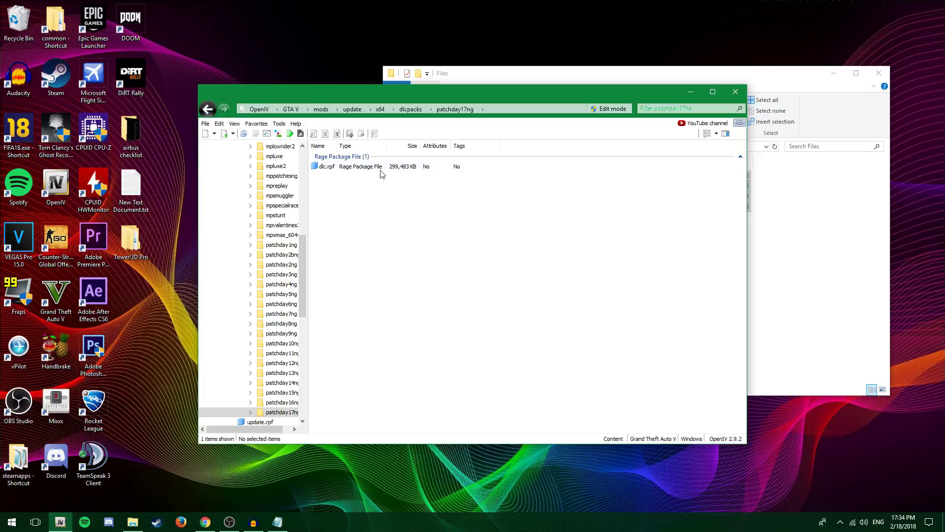
pyautogui.doubleClick(379, 170)
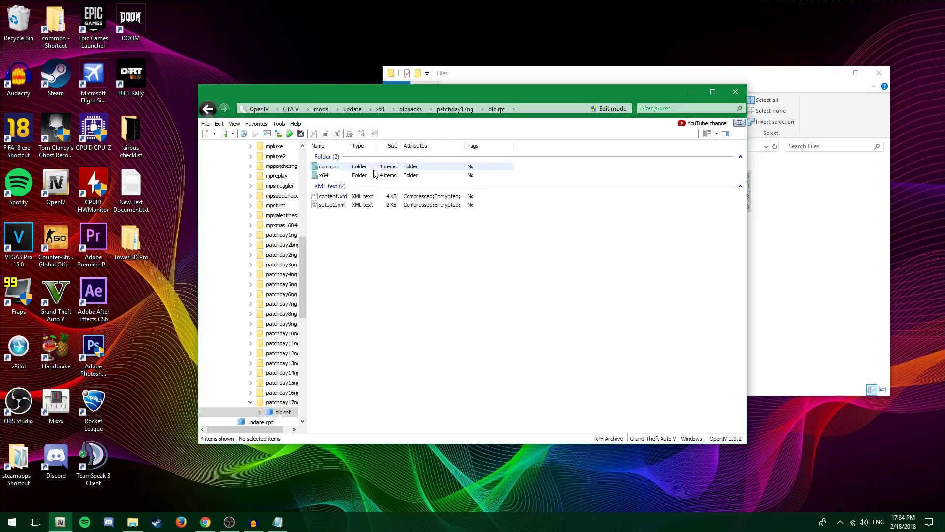
pyautogui.doubleClick(358, 178)
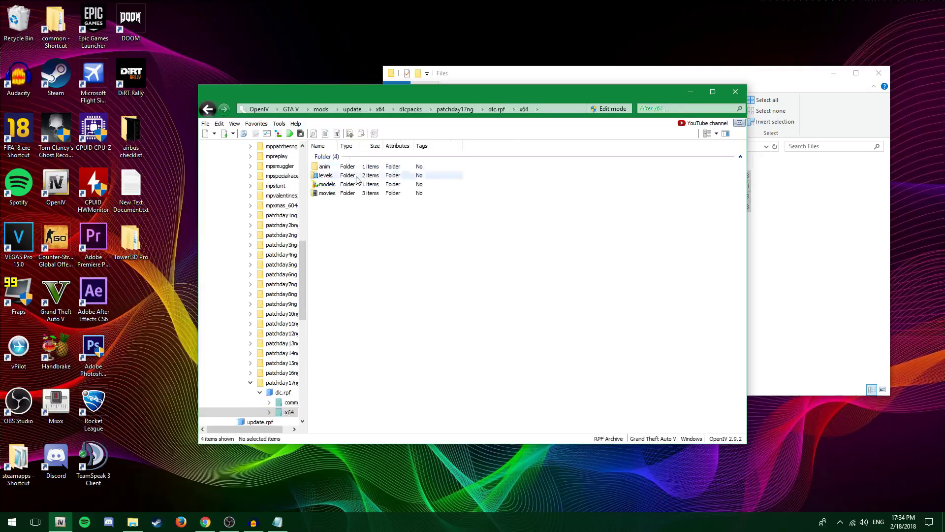
pyautogui.doubleClick(345, 177)
pyautogui.doubleClick(341, 167)
pyautogui.doubleClick(333, 187)
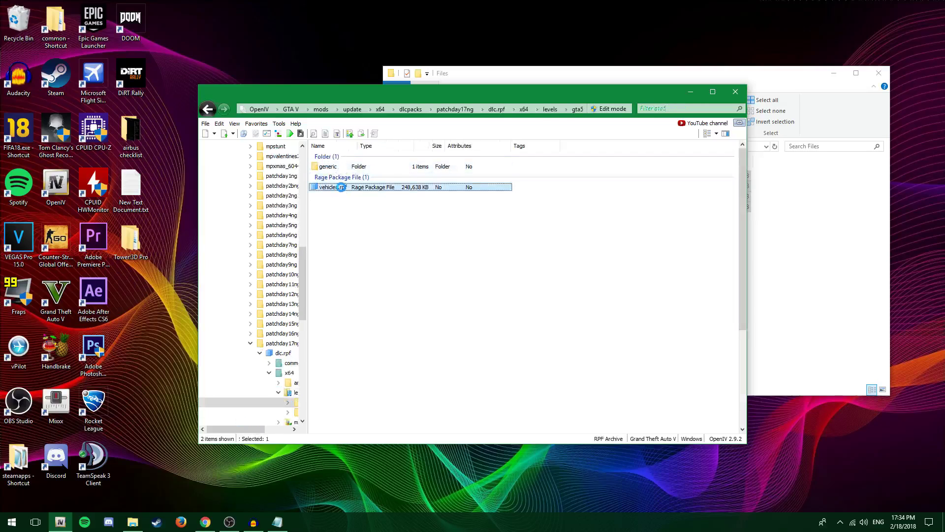
# Examine the vehicle model and texture files in vehicles.rpf, and clear the file selection in the Files folder.
pyautogui.scroll(-6, 591, 257)
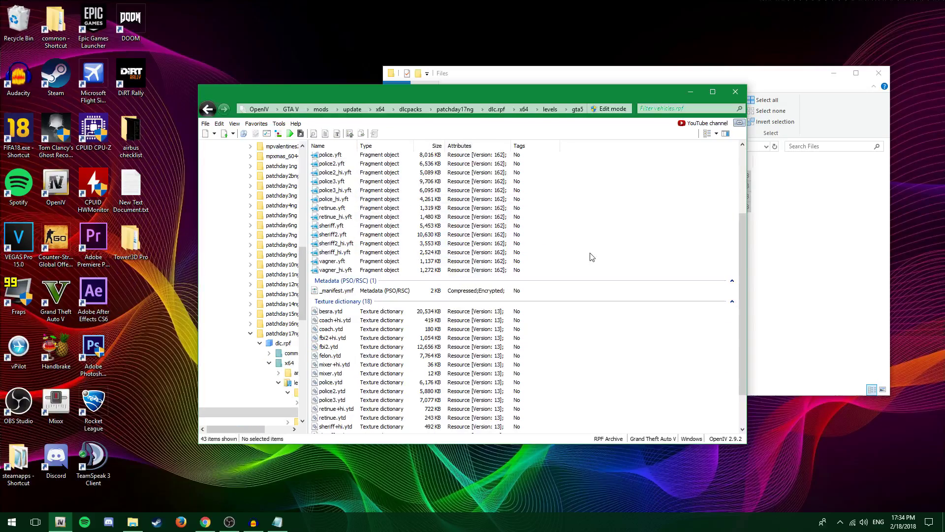
pyautogui.scroll(6, 601, 285)
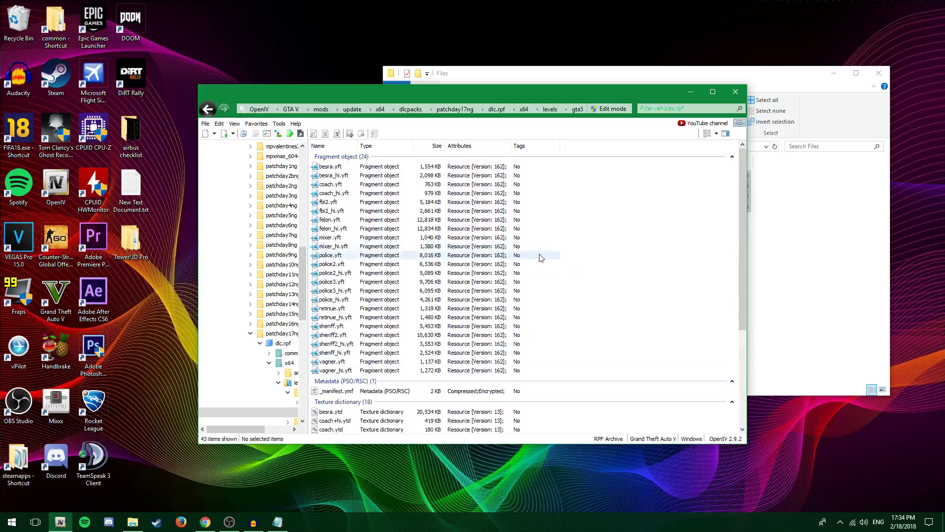
pyautogui.click(790, 194)
pyautogui.click(351, 93)
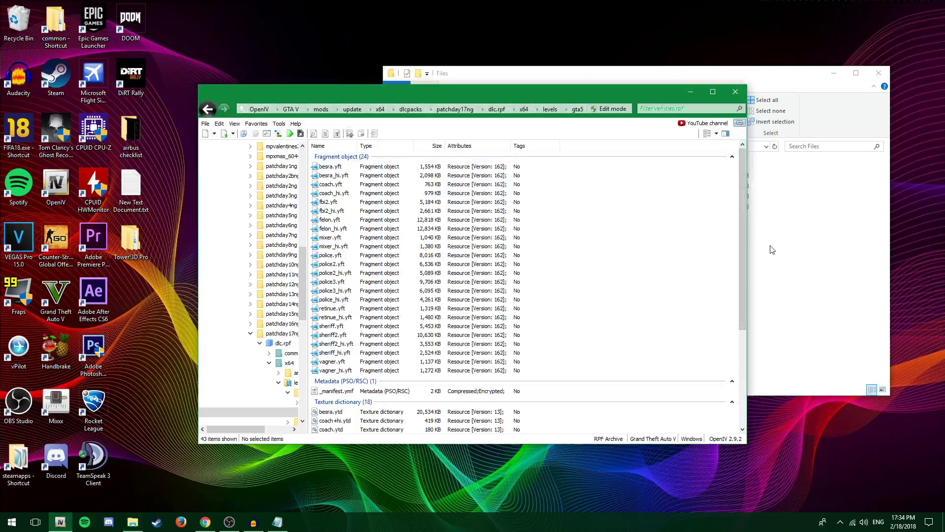
# Preview the police.yft model from vehicles.rpf in OpenIV, and close the model viewer.
pyautogui.click(772, 249)
pyautogui.click(362, 96)
pyautogui.click(341, 256)
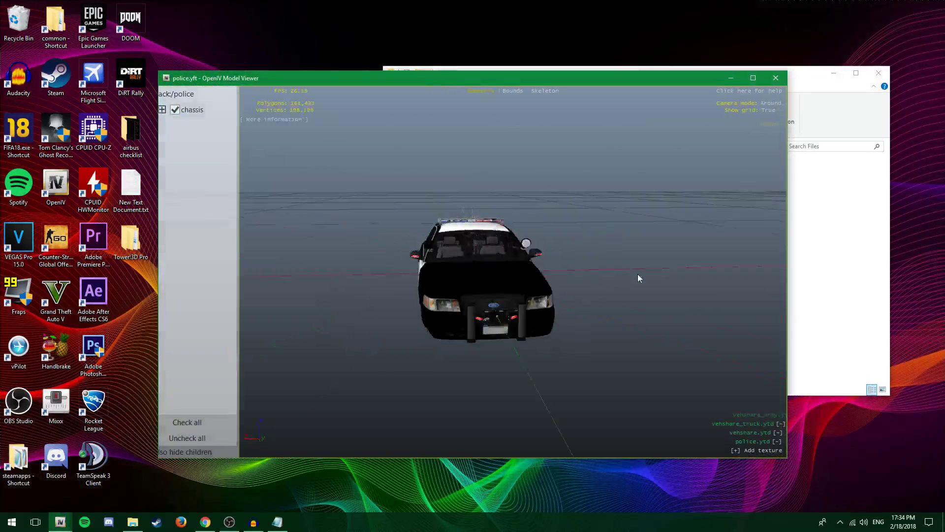
pyautogui.click(777, 78)
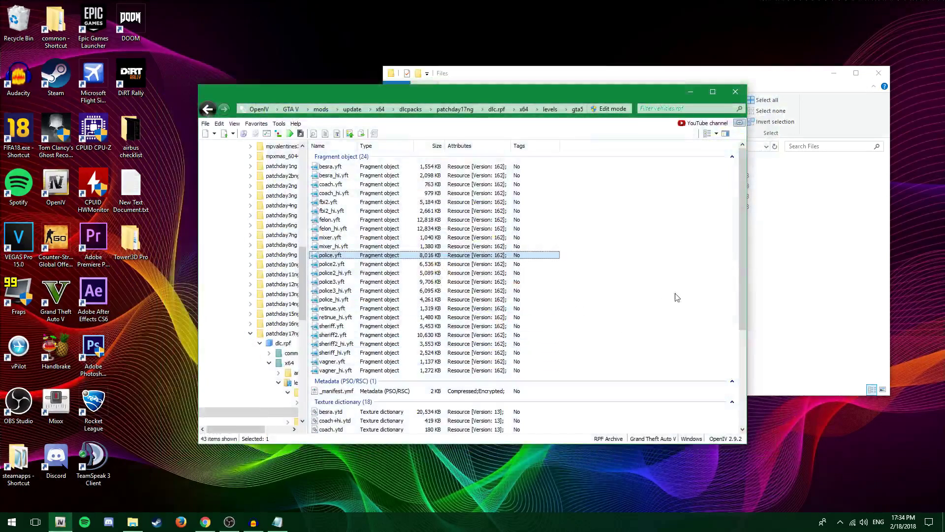
# Turn on edit mode in OpenIV and accept the automatic saving of changes.
pyautogui.click(770, 262)
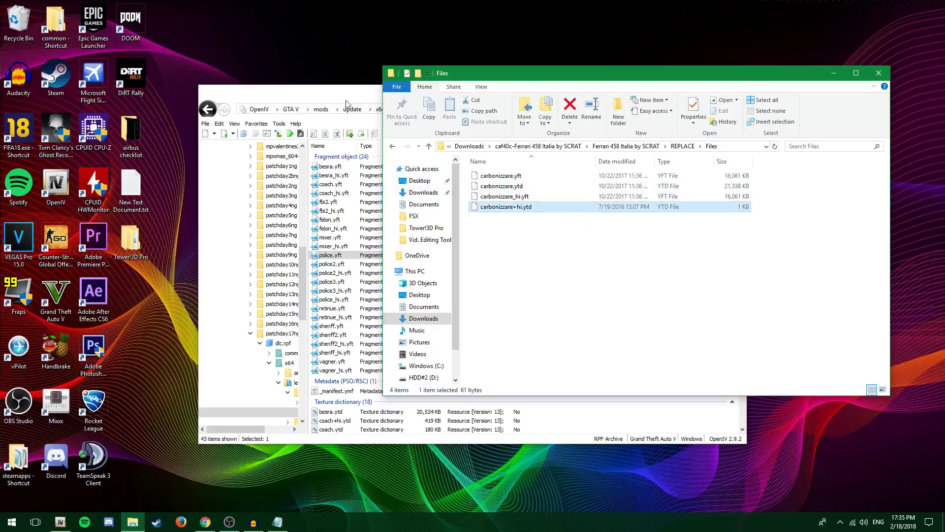
pyautogui.hotkey('alt', 'Tab')
pyautogui.click(609, 109)
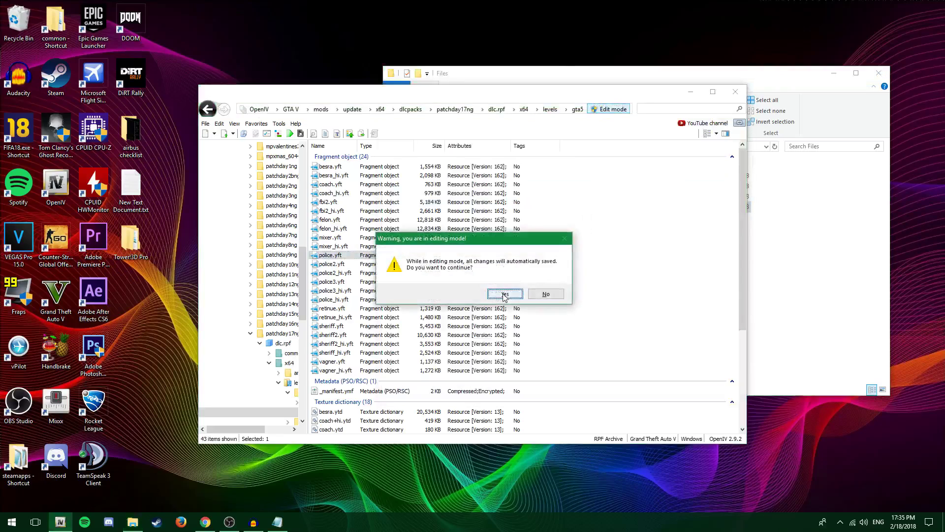
pyautogui.click(505, 295)
# Copy all four carbonizzare files from the Files folder into vehicles.rpf in OpenIV.
pyautogui.click(778, 255)
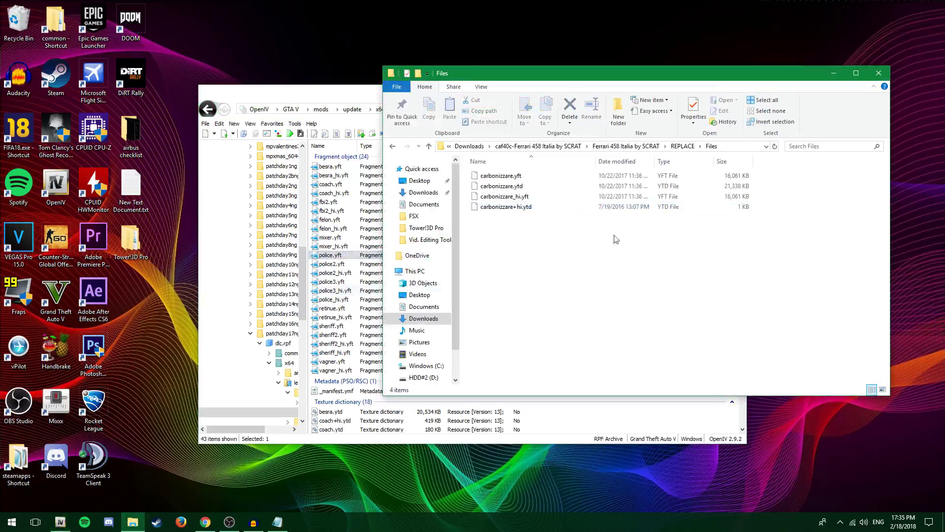
pyautogui.click(349, 90)
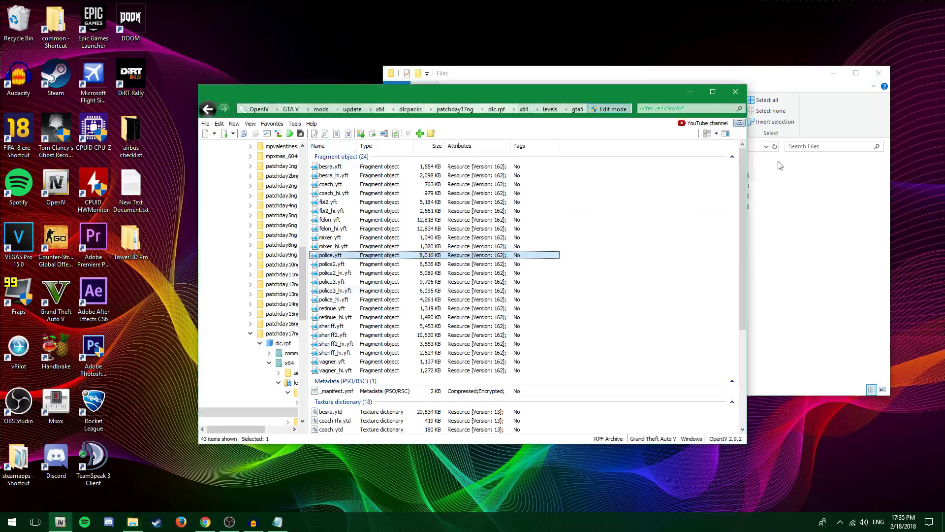
pyautogui.click(766, 256)
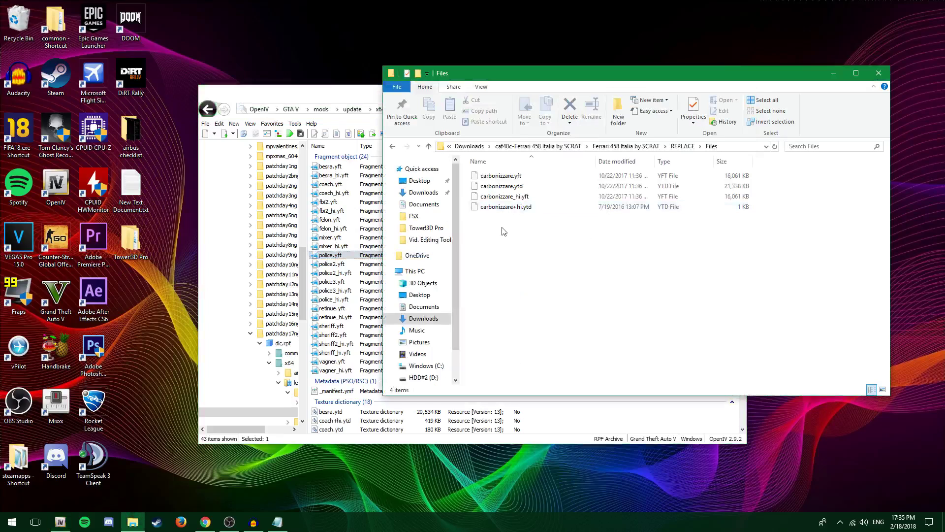
pyautogui.moveTo(496, 229); pyautogui.dragTo(361, 214)
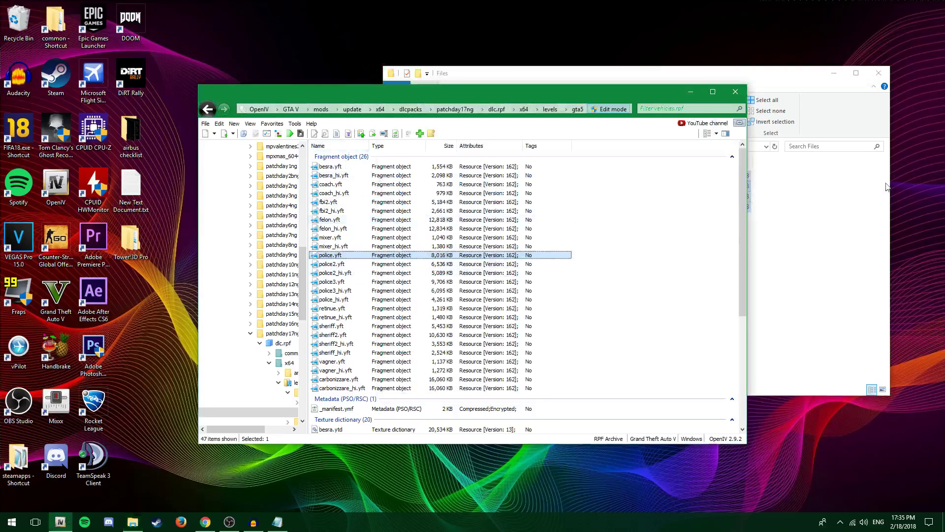
# Preview the added carbonizzare.yft model in OpenIV from several angles, and close the model viewer.
pyautogui.hotkey('alt', 'Tab')
pyautogui.click(352, 98)
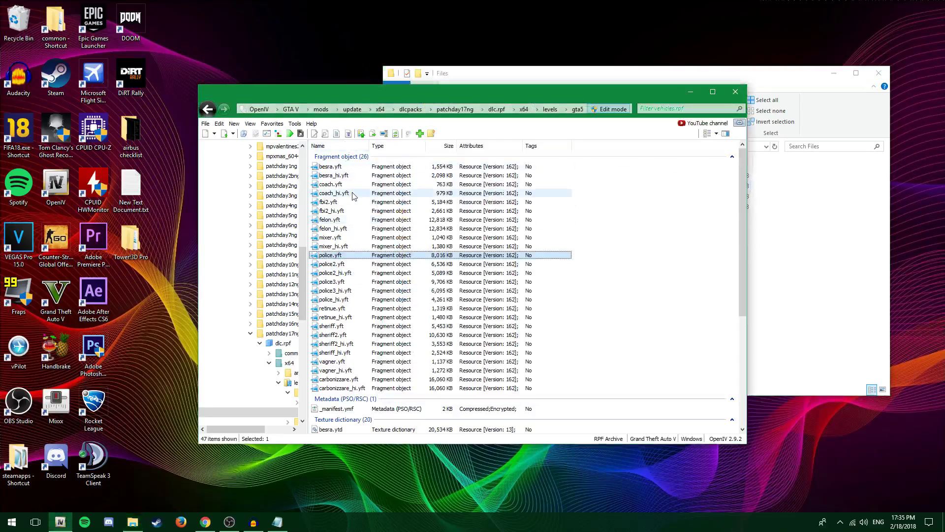
pyautogui.doubleClick(352, 379)
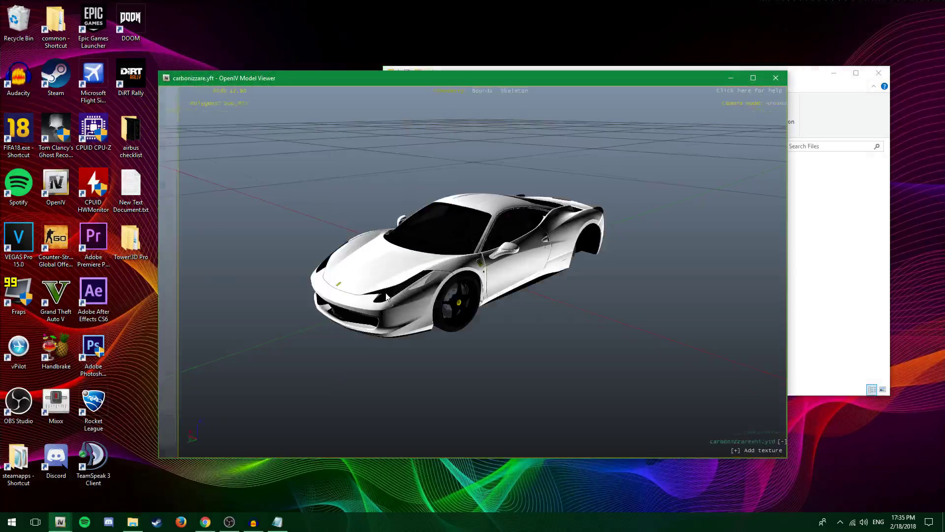
pyautogui.moveTo(363, 352); pyautogui.dragTo(633, 262)
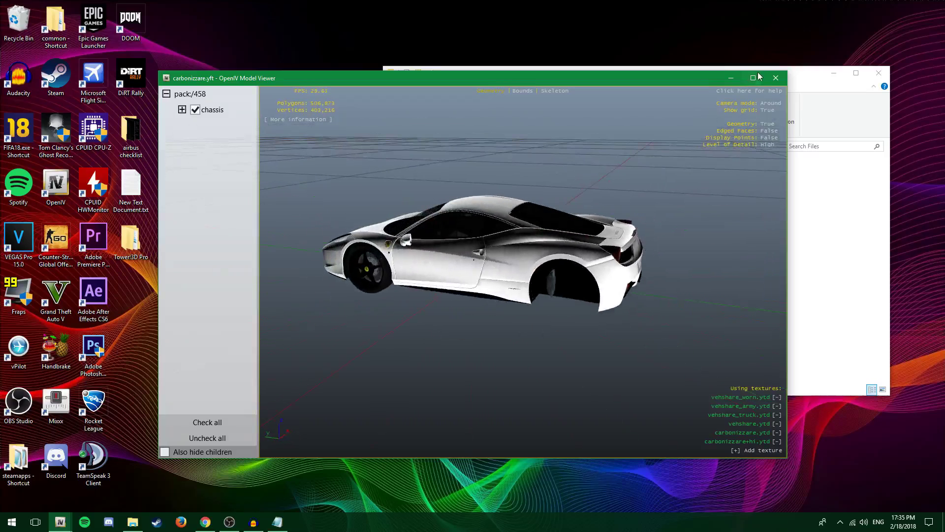
pyautogui.click(776, 78)
# Return to the REPLACE folder, check INSTRUCTION.txt once more and close it.
pyautogui.click(802, 244)
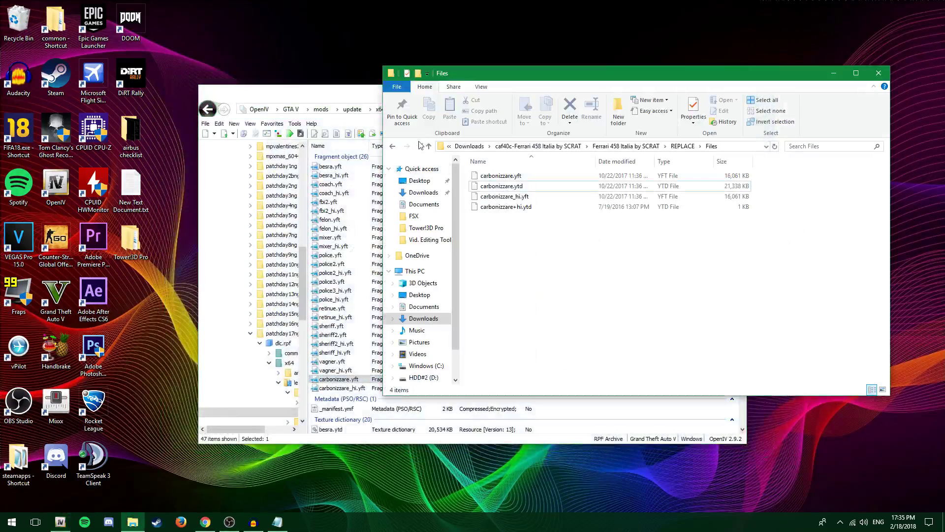
pyautogui.click(394, 147)
pyautogui.doubleClick(499, 187)
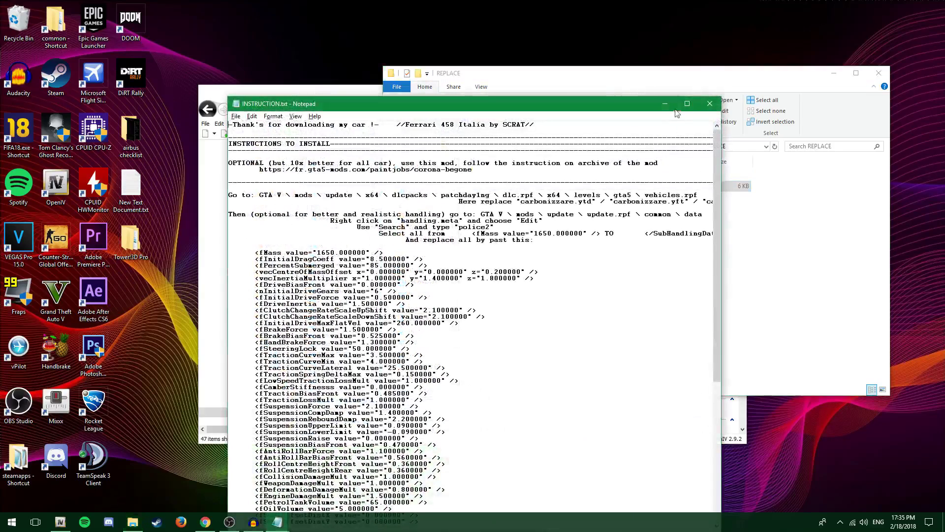
pyautogui.click(709, 104)
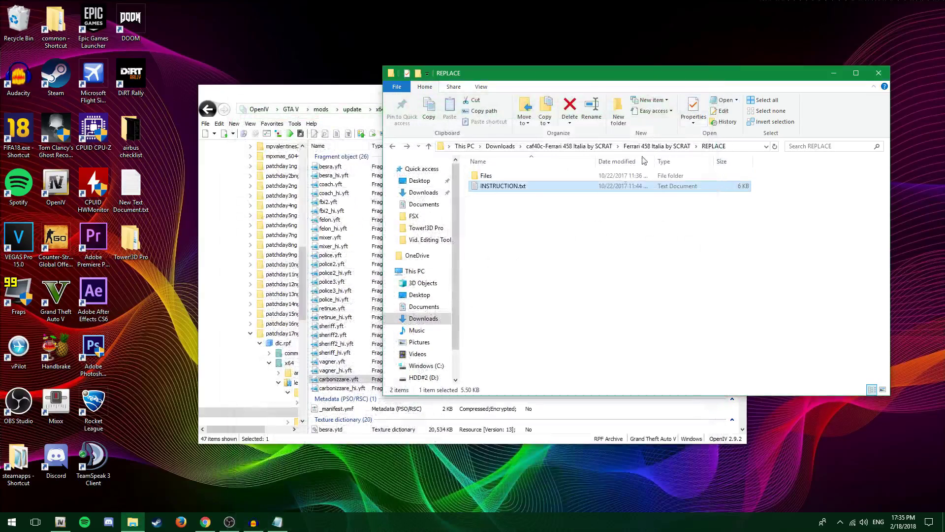
# Go back to the Downloads folder and open the Jeep Wrangler 2012 Rubicon v1.0 mod folder.
pyautogui.click(393, 147)
pyautogui.click(393, 147)
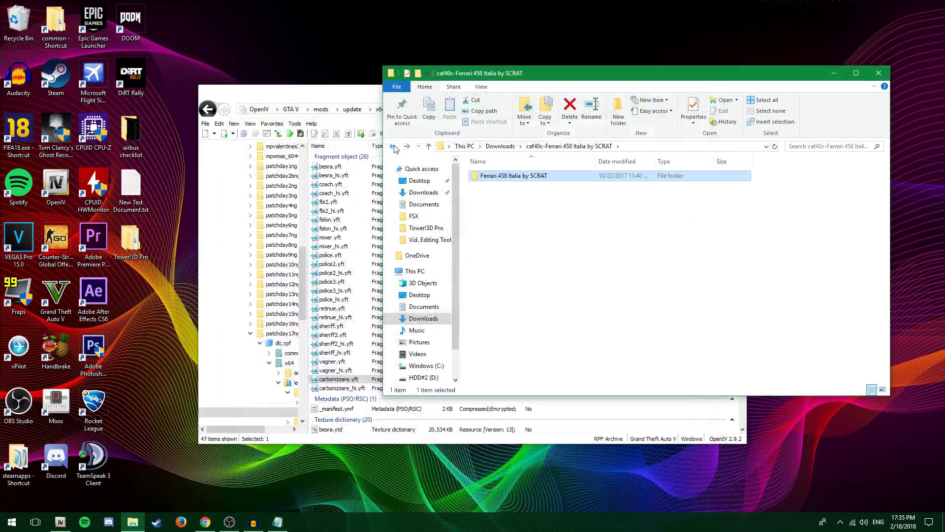
pyautogui.click(393, 148)
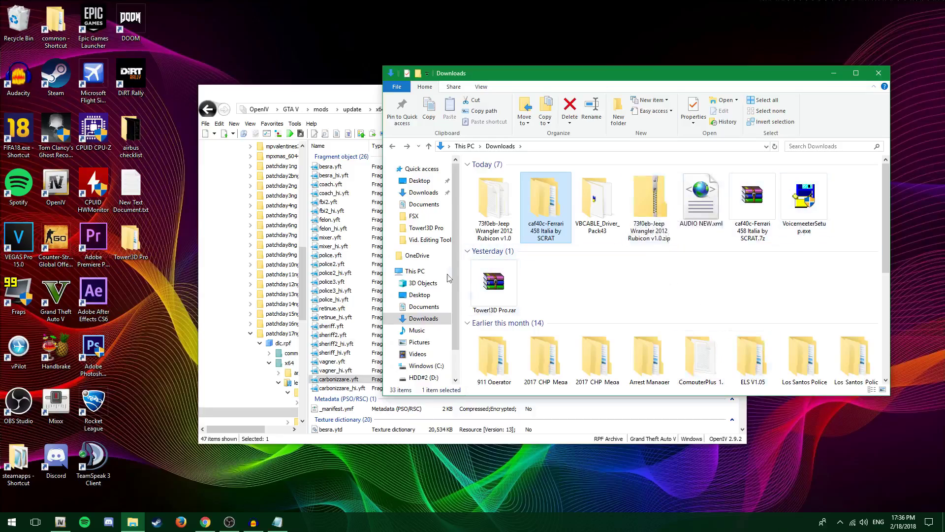
pyautogui.doubleClick(503, 215)
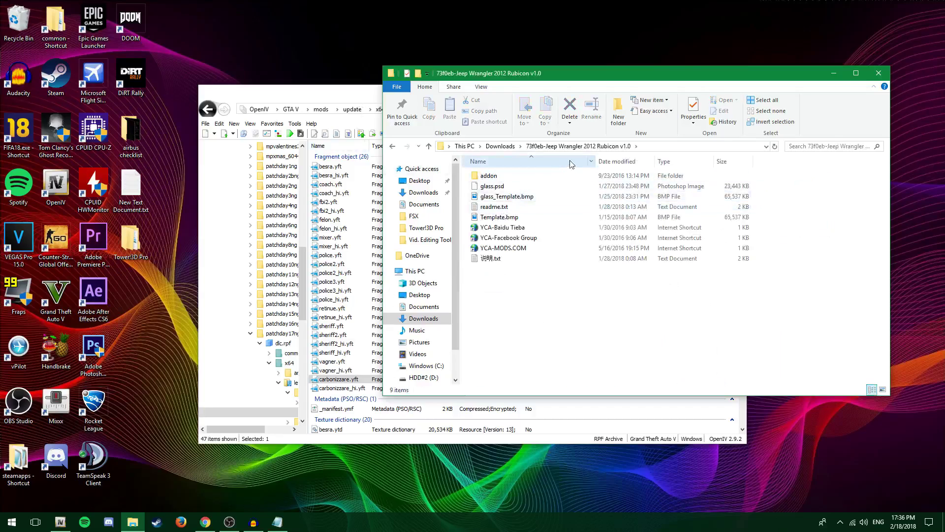
# Read the add-on installation instructions in readme.txt, including the dlclist.xml line for jp12, and minimize the file.
pyautogui.doubleClick(507, 206)
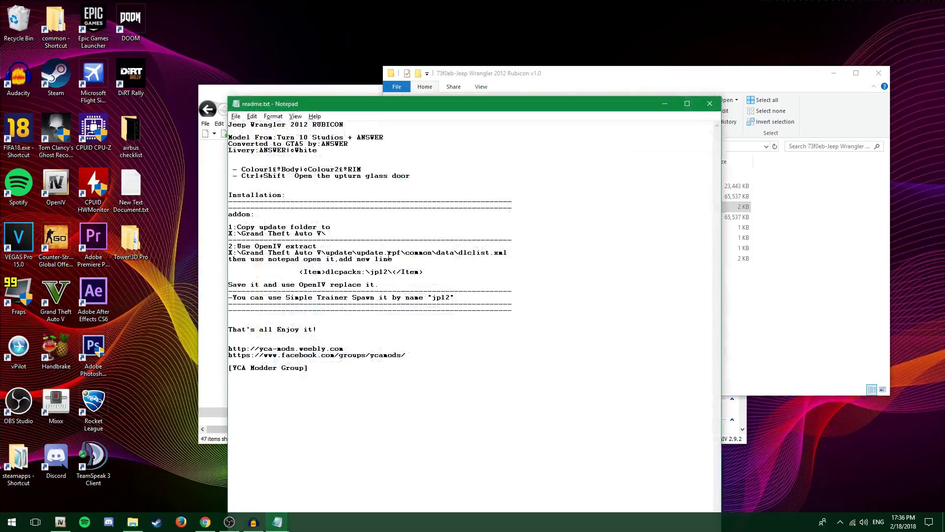
pyautogui.moveTo(302, 274); pyautogui.dragTo(426, 277)
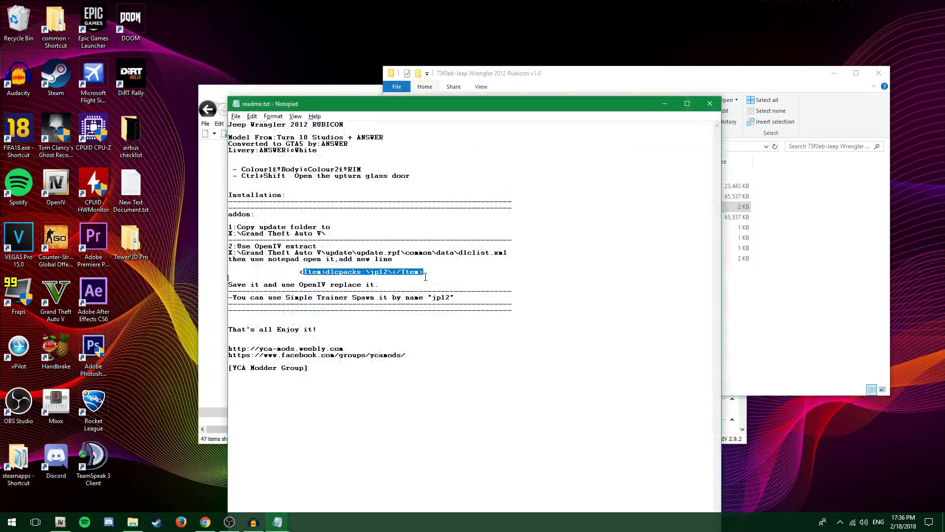
pyautogui.click(427, 273)
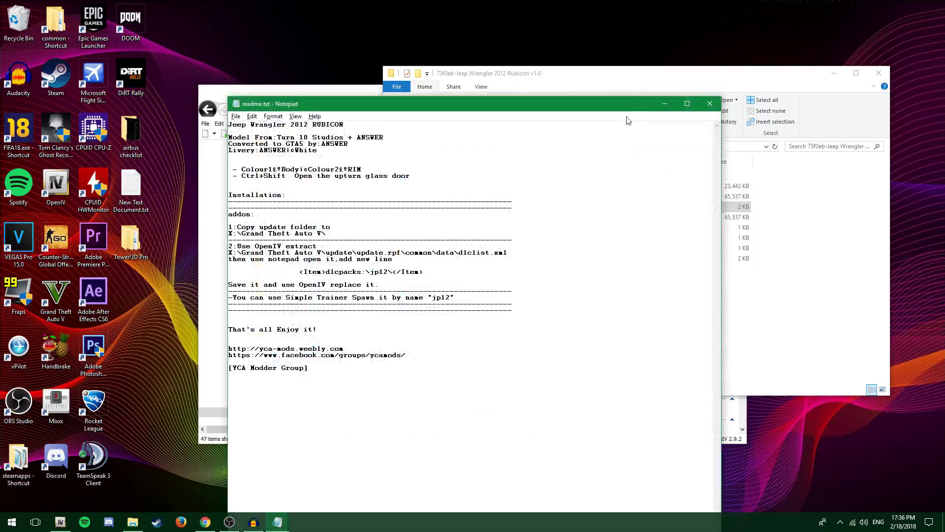
pyautogui.click(664, 105)
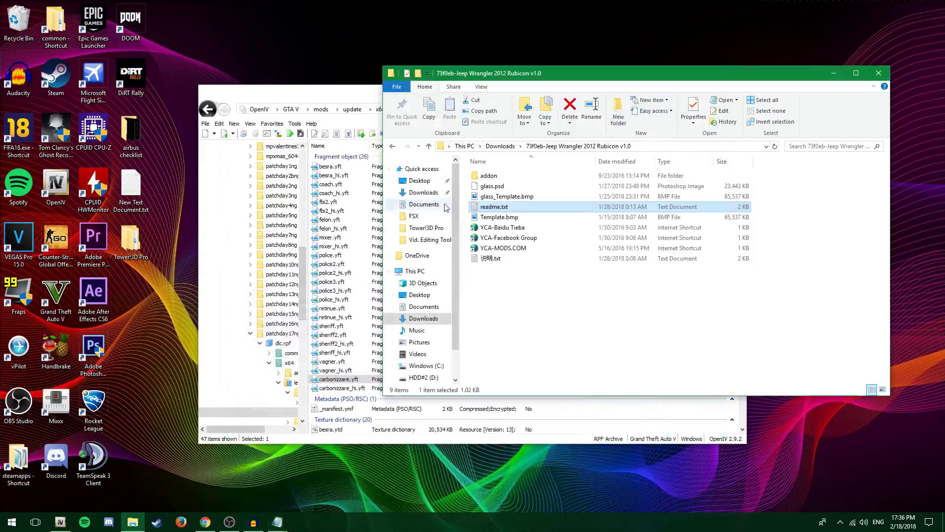
# Browse through addon, update, x64 to the dlcpacks folder, and check what the jp12 folder contains.
pyautogui.doubleClick(520, 179)
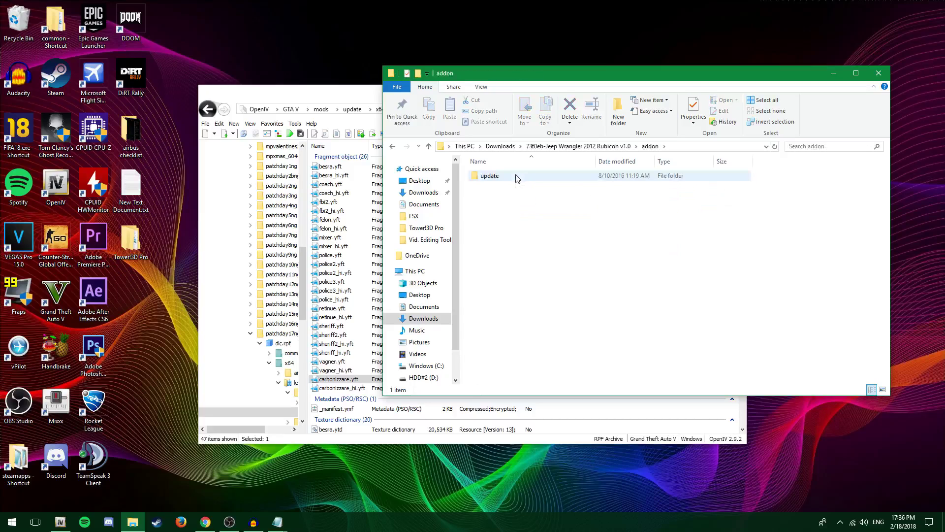
pyautogui.doubleClick(516, 179)
pyautogui.doubleClick(514, 180)
pyautogui.doubleClick(513, 180)
pyautogui.click(510, 179)
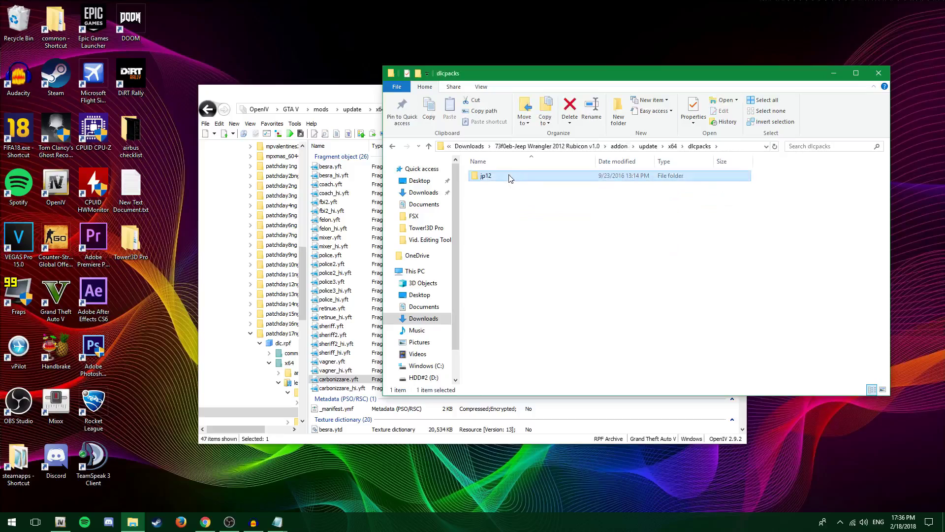
pyautogui.doubleClick(494, 180)
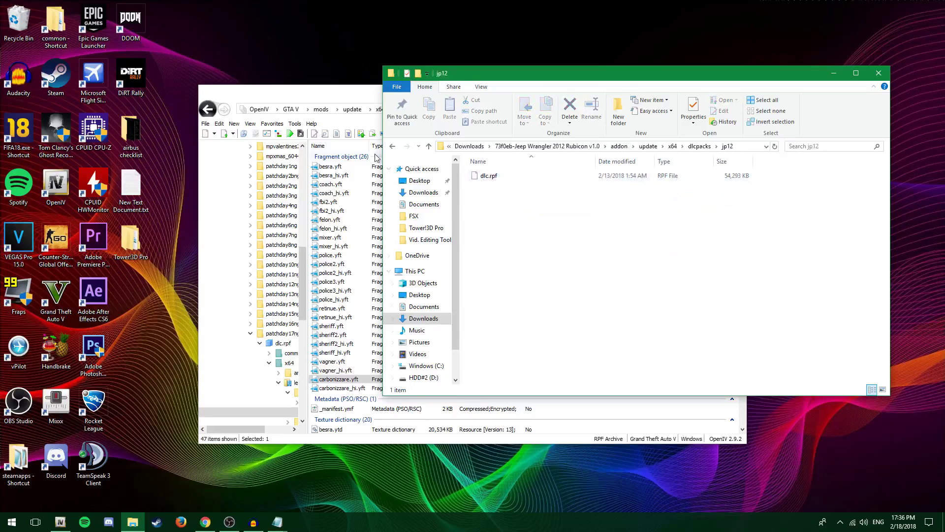
pyautogui.click(393, 146)
# Switch to OpenIV and browse from the GTA V root to dlcpacks under mods, update, x64.
pyautogui.click(352, 95)
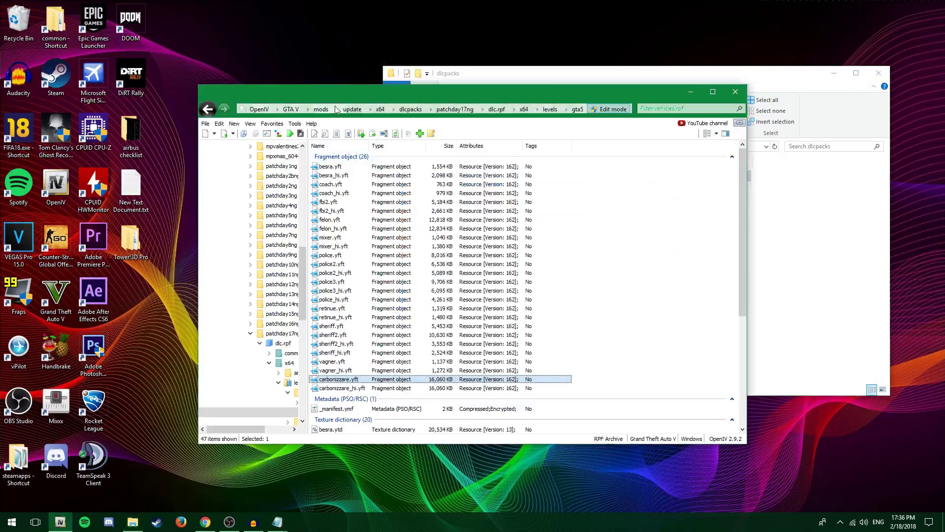
pyautogui.click(294, 110)
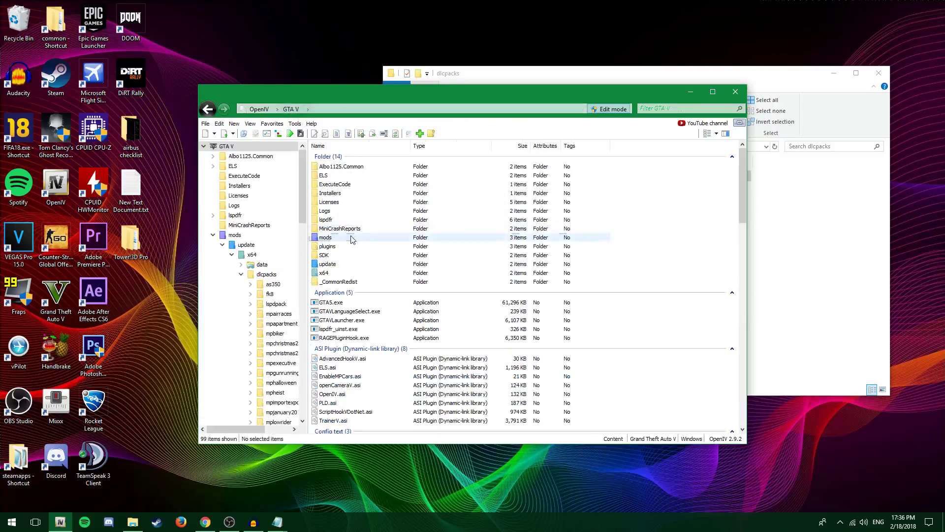
pyautogui.doubleClick(352, 240)
pyautogui.doubleClick(357, 168)
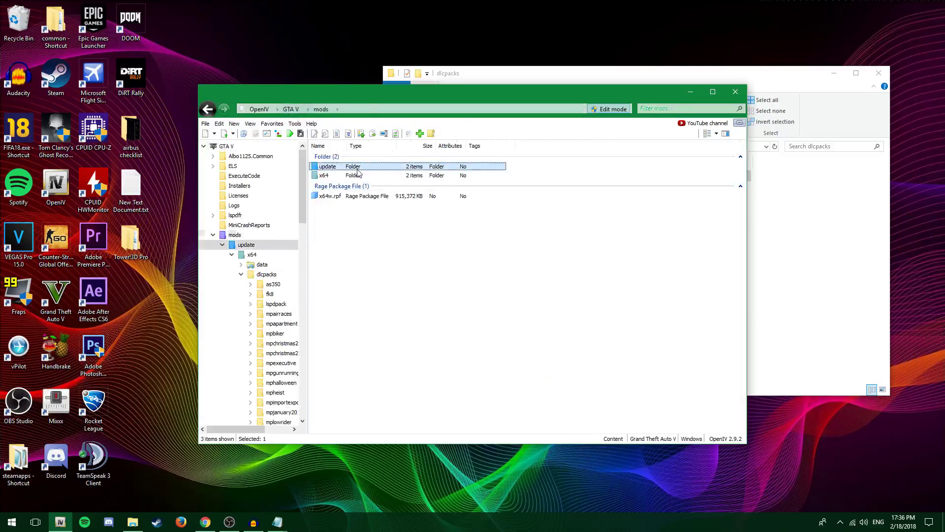
pyautogui.doubleClick(356, 168)
pyautogui.doubleClick(357, 175)
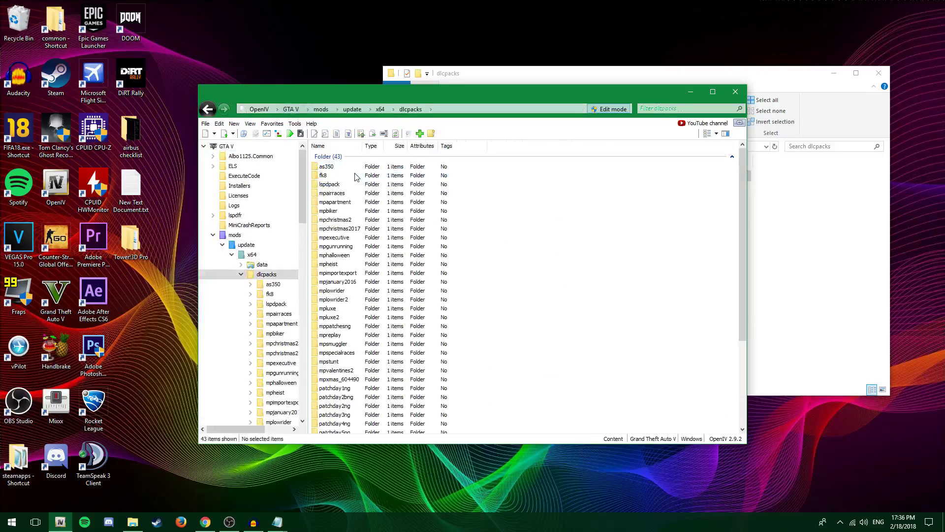
# Move the Explorer window aside and copy the jp12 folder into the dlcpacks folder in OpenIV.
pyautogui.click(769, 228)
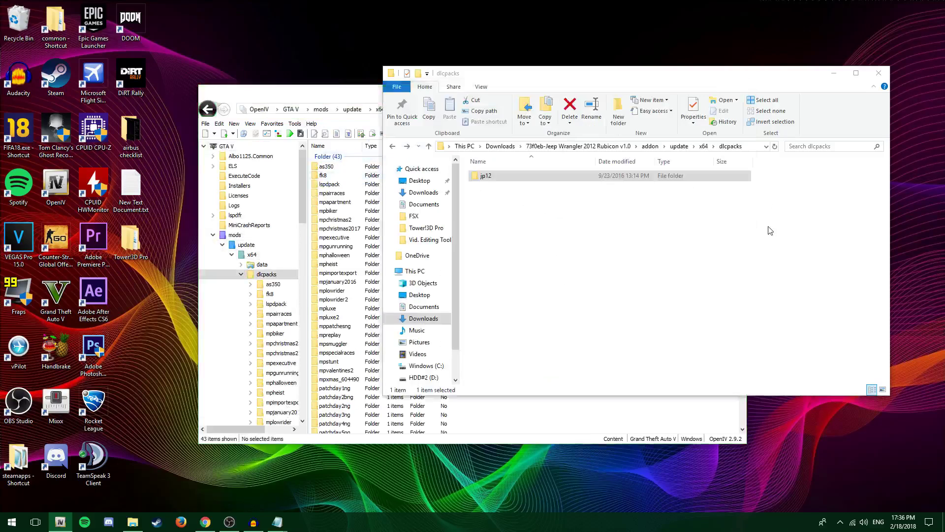
pyautogui.click(526, 178)
pyautogui.moveTo(563, 80); pyautogui.dragTo(685, 84)
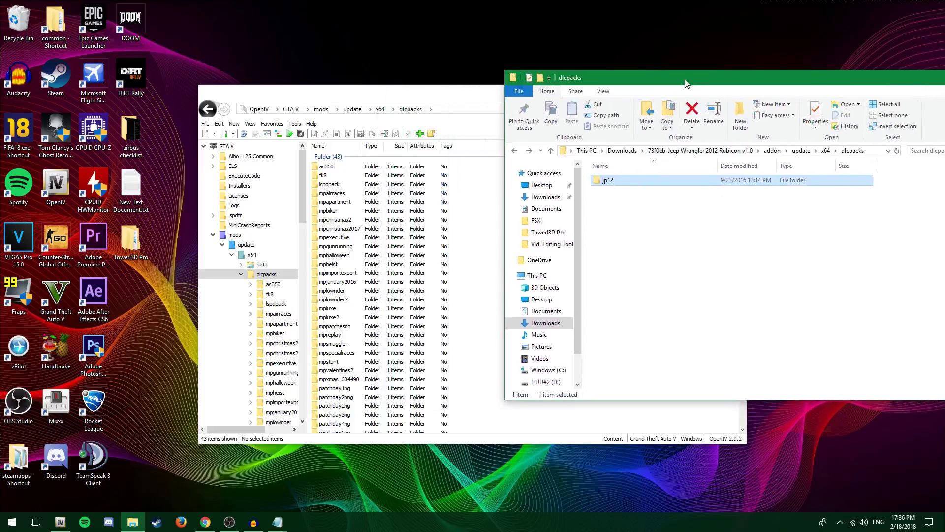
pyautogui.moveTo(608, 180); pyautogui.dragTo(458, 173)
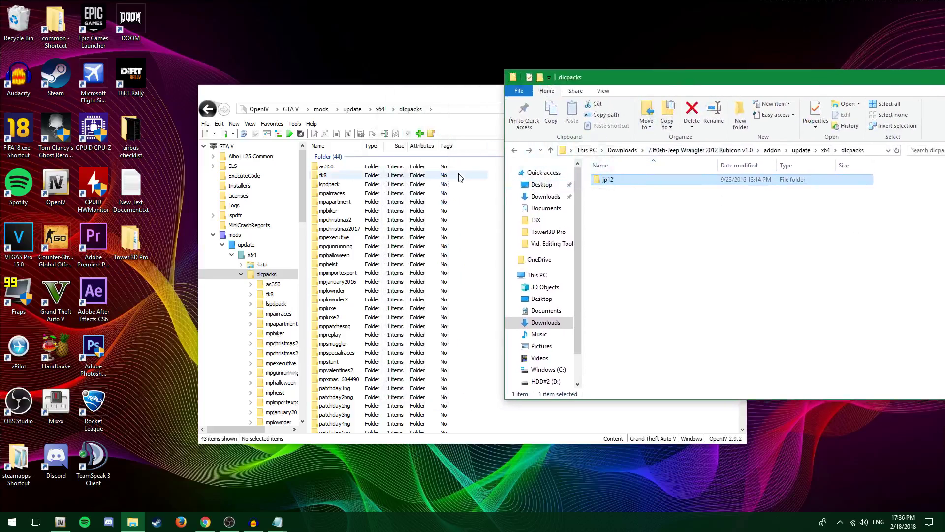
# Open the added jp12 folder's dlc.rpf in OpenIV, inspect its x64 folder and return to dlc.rpf.
pyautogui.scroll(-5, 394, 295)
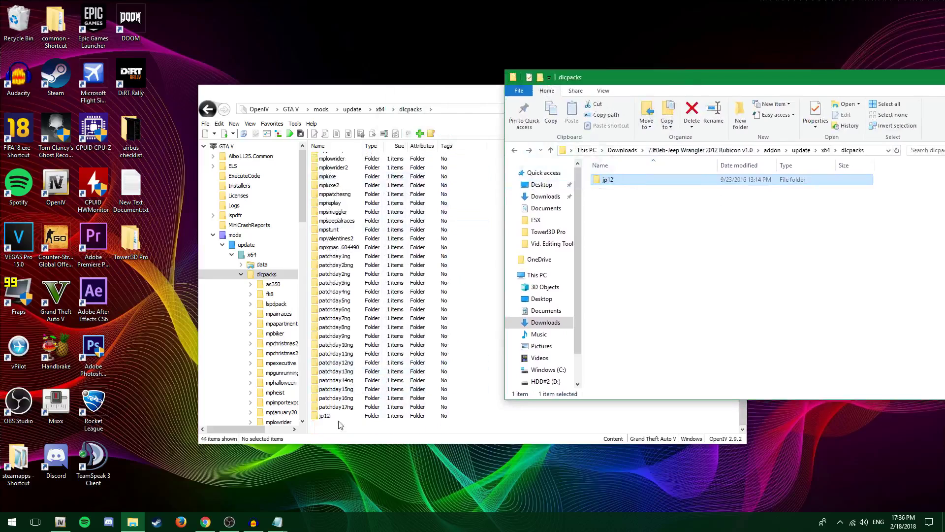
pyautogui.click(341, 416)
pyautogui.doubleClick(341, 415)
pyautogui.doubleClick(339, 170)
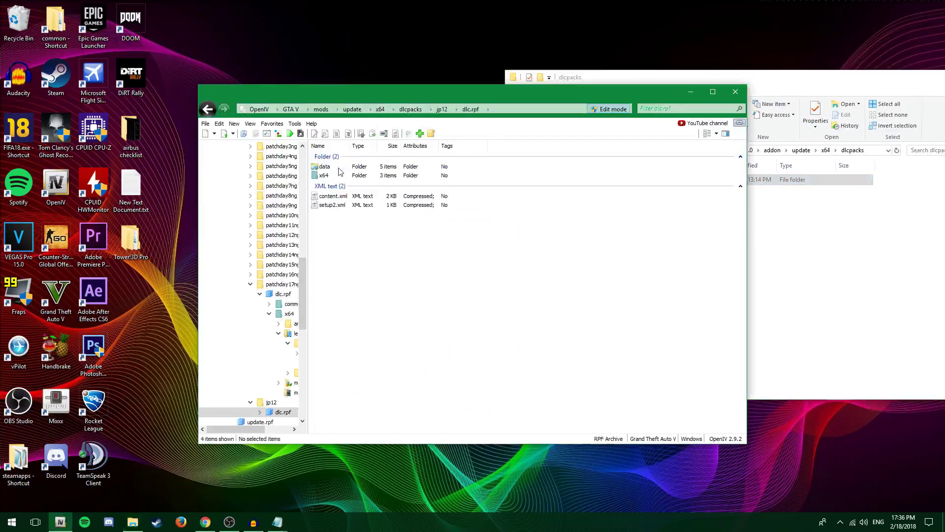
pyautogui.doubleClick(338, 176)
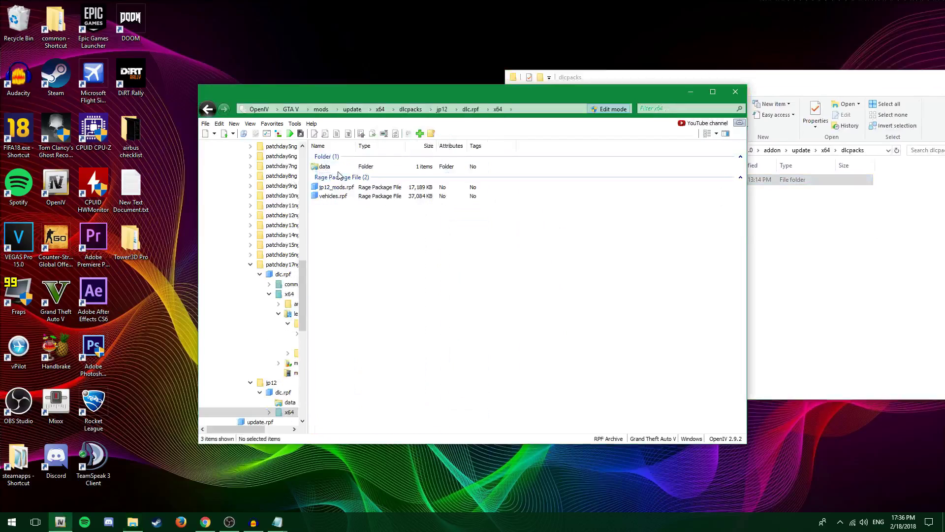
pyautogui.click(325, 166)
pyautogui.click(208, 109)
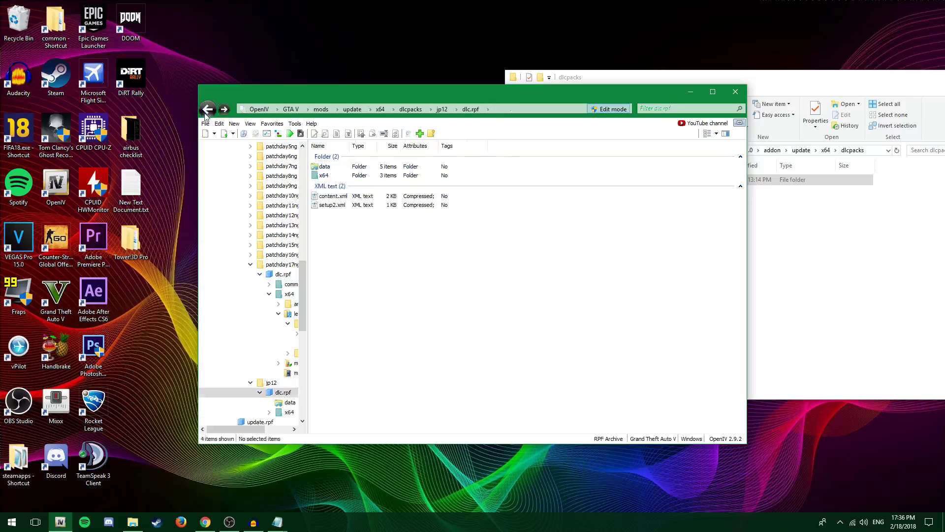
# Open the jp12 vehicle model from vehicles.rpf in the x64 folder, rotate it in the model viewer and close the viewer.
pyautogui.click(343, 176)
pyautogui.doubleClick(344, 176)
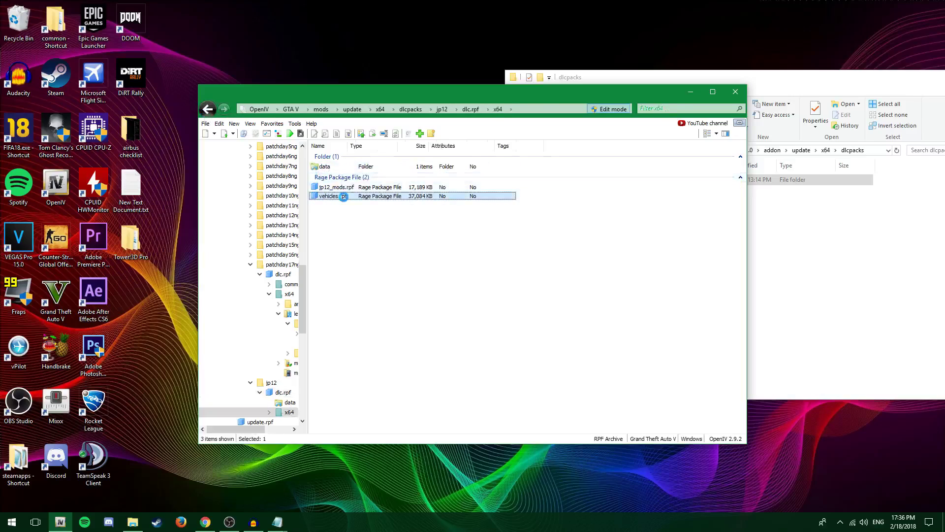
pyautogui.doubleClick(339, 200)
pyautogui.doubleClick(342, 166)
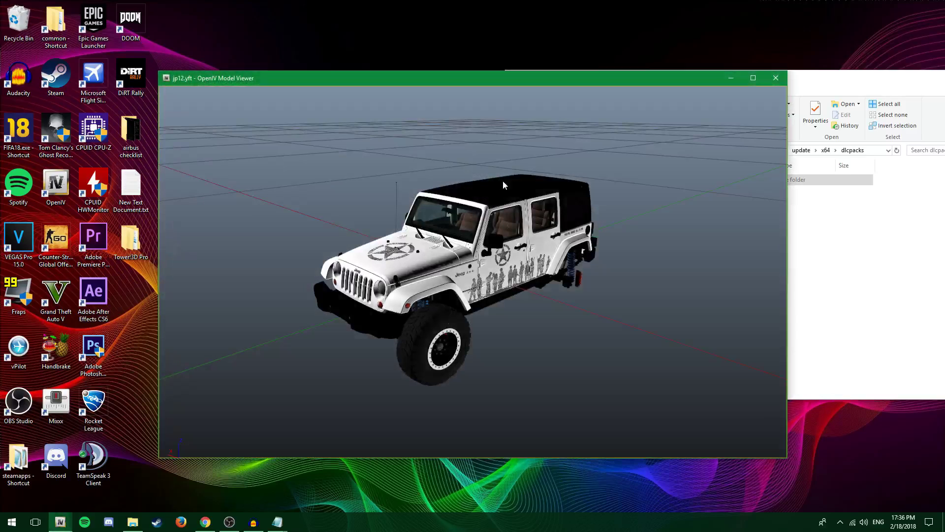
pyautogui.moveTo(590, 246); pyautogui.dragTo(755, 178)
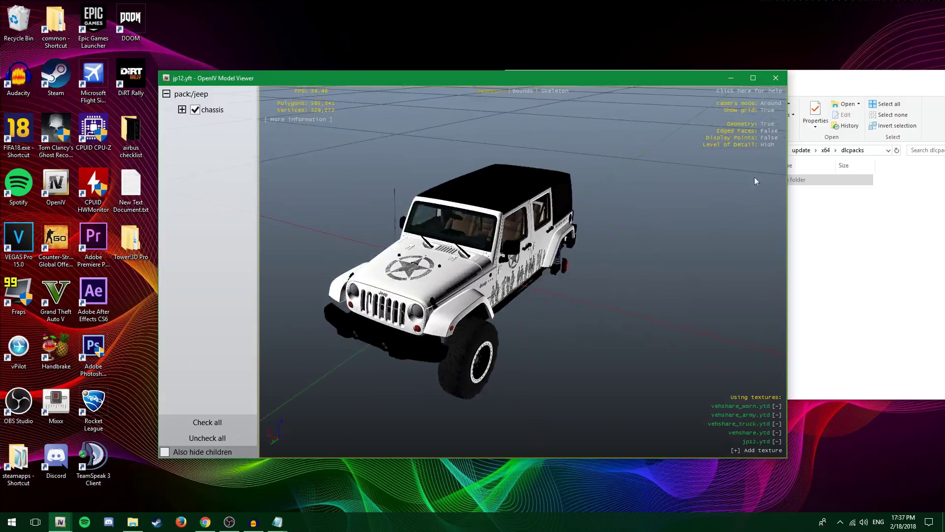
pyautogui.click(775, 78)
# Return to the dlcpacks folder in OpenIV and to the main Jeep Wrangler 2012 Rubicon v1.0 folder in Explorer.
pyautogui.click(207, 110)
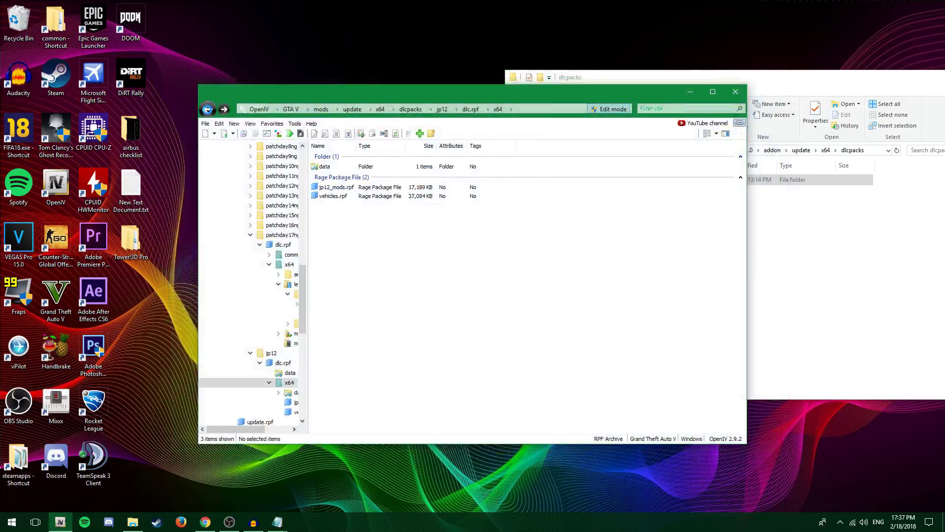
pyautogui.click(208, 110)
pyautogui.click(208, 112)
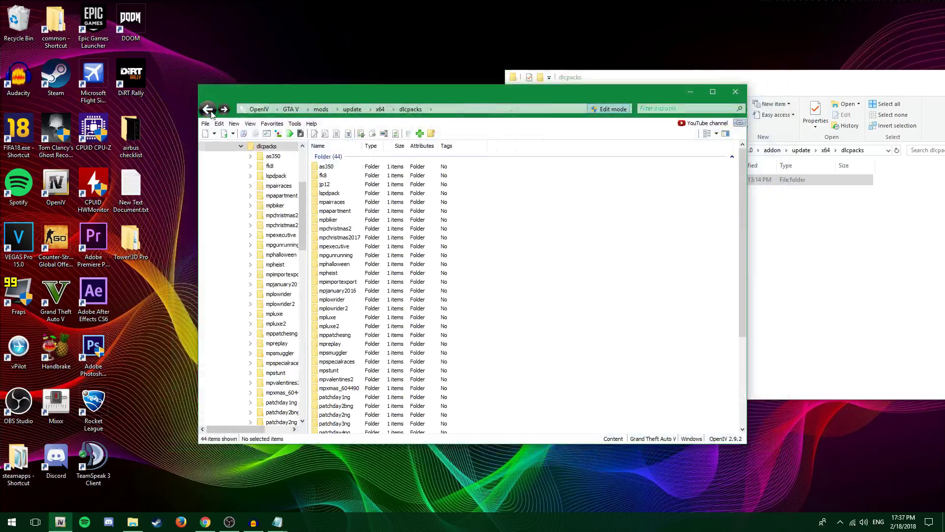
pyautogui.click(778, 256)
pyautogui.press('BackSpace')
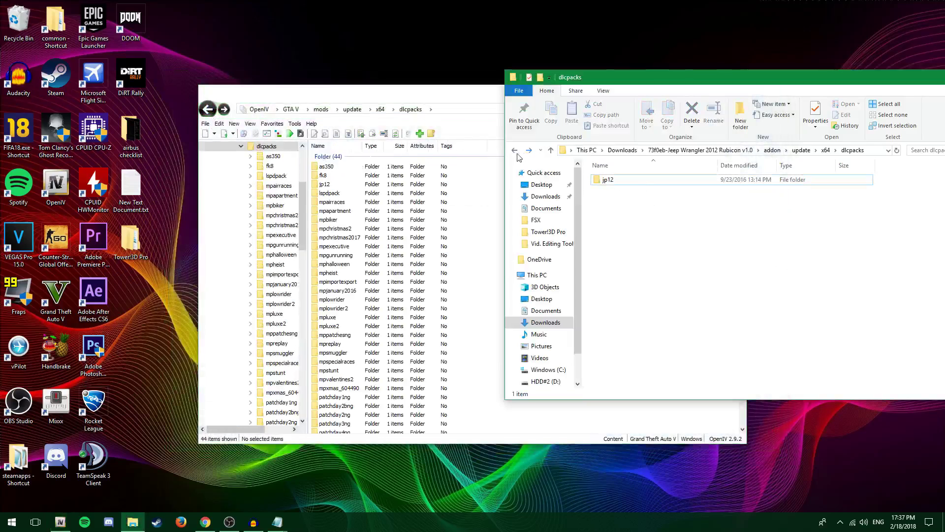
pyautogui.click(515, 150)
pyautogui.click(515, 150)
pyautogui.click(515, 151)
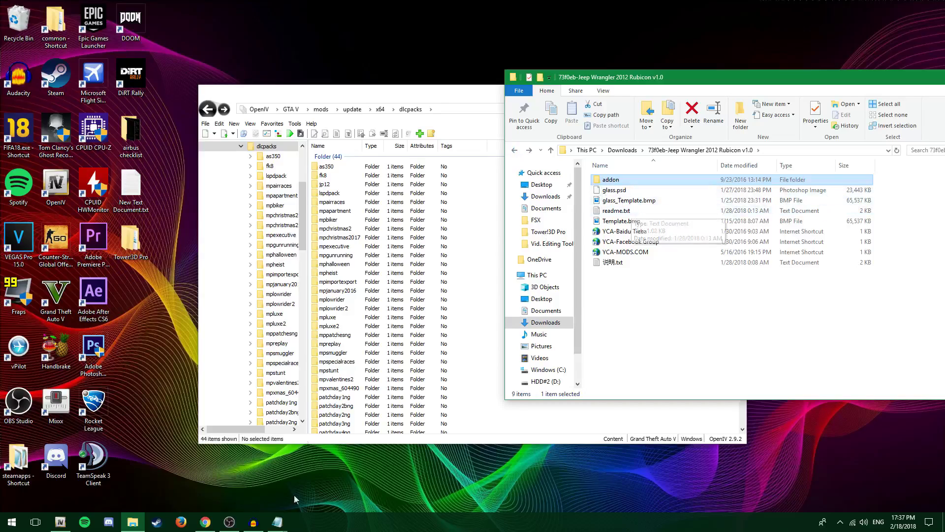
# Check the Jeep readme's add-on instructions for the location of dlclist.xml, and minimize the readme.
pyautogui.click(278, 526)
pyautogui.click(306, 487)
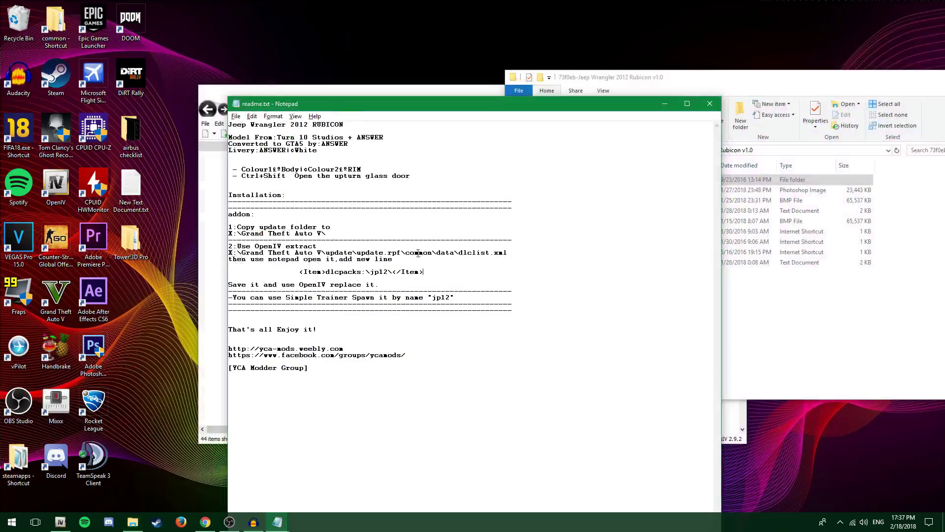
pyautogui.moveTo(456, 255); pyautogui.dragTo(507, 253)
pyautogui.click(508, 253)
pyautogui.click(665, 104)
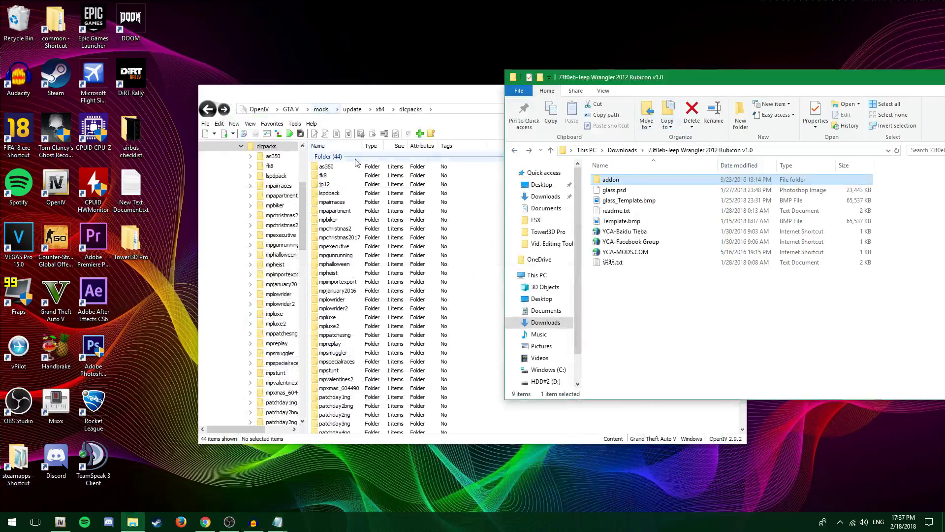
# Switch to OpenIV, look over the dlcpacks folders, return to the GTA V root and open the mods folder.
pyautogui.click(486, 102)
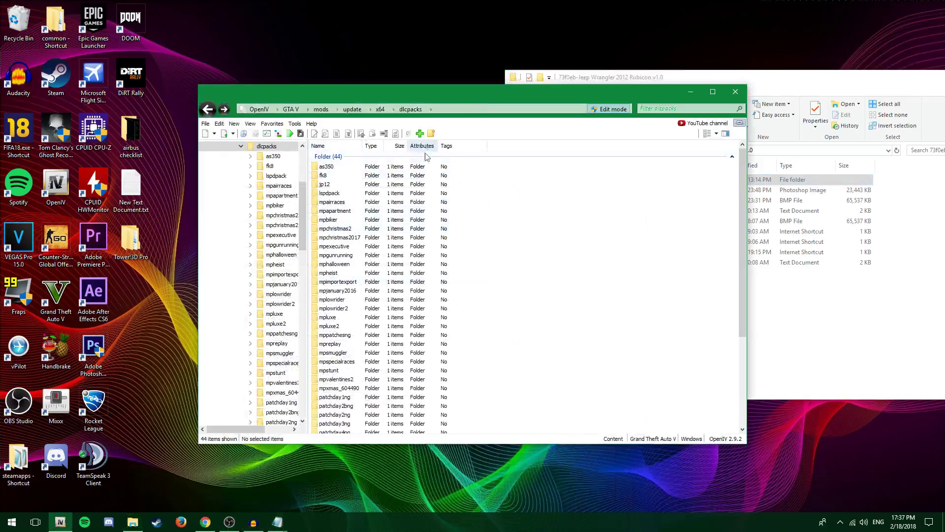
pyautogui.scroll(-5, 389, 253)
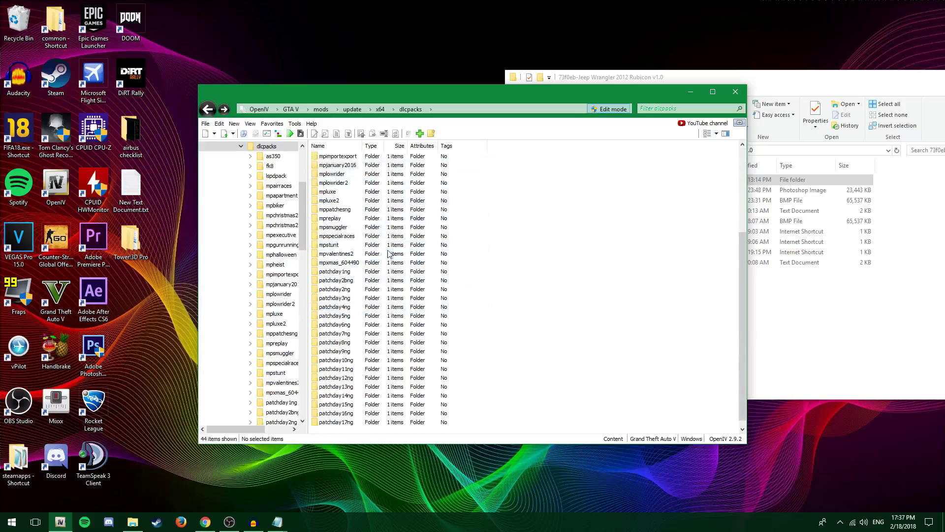
pyautogui.scroll(5, 384, 283)
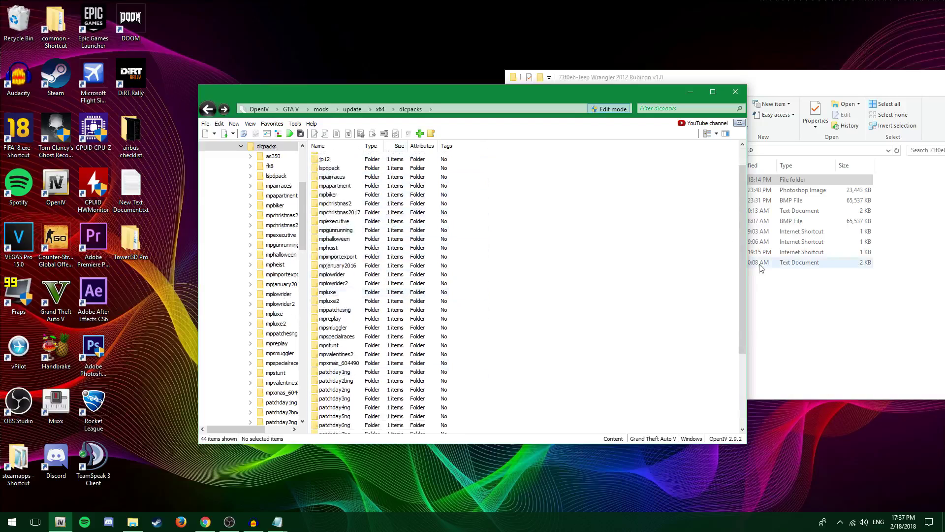
pyautogui.click(209, 110)
pyautogui.click(208, 111)
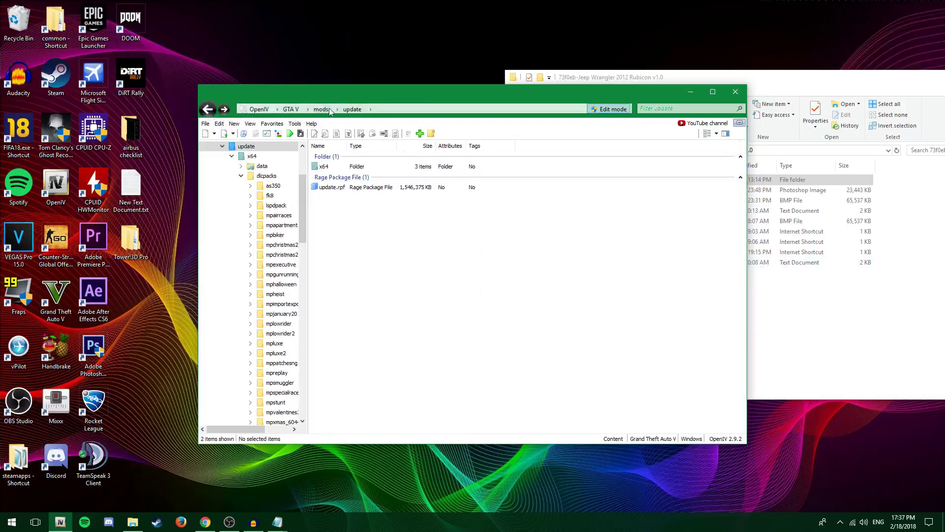
pyautogui.click(295, 110)
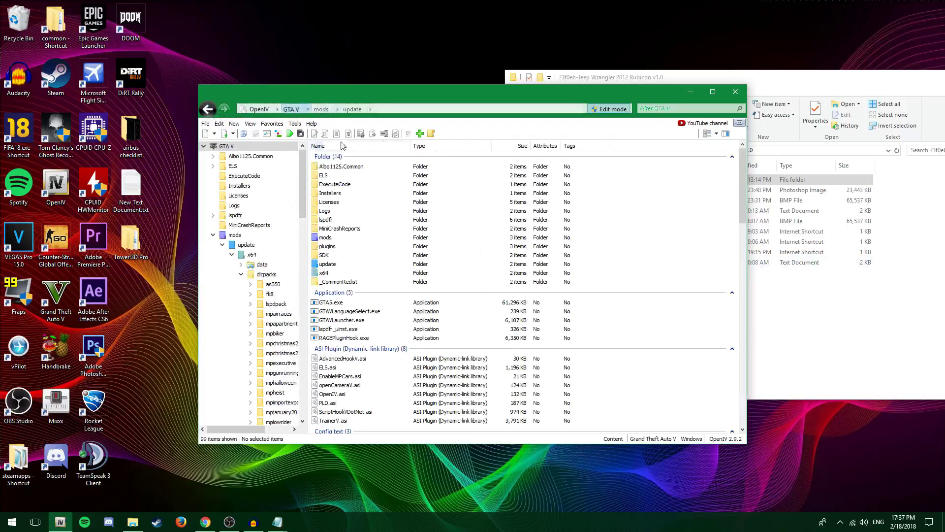
pyautogui.doubleClick(340, 238)
# Browse from mods through update, update.rpf and common to the data folder, checking the path against the readme.
pyautogui.click(302, 476)
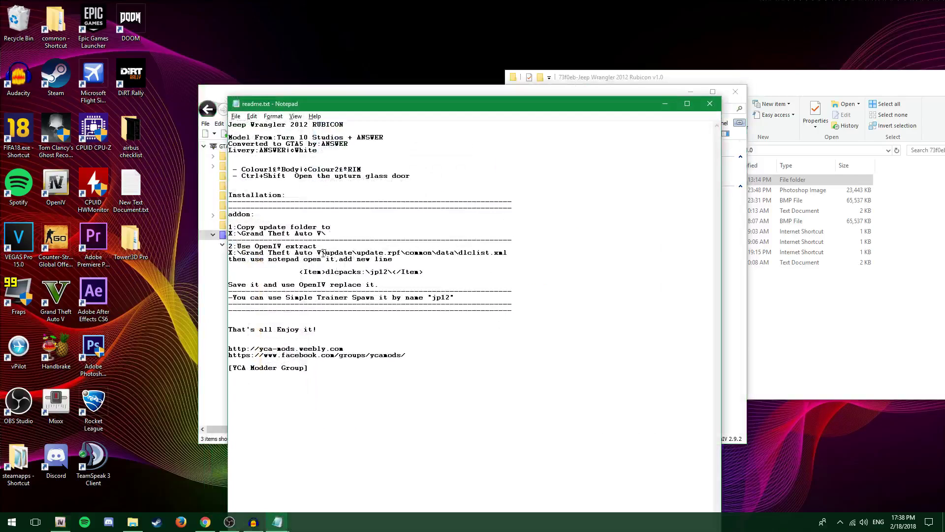
pyautogui.click(665, 103)
pyautogui.doubleClick(341, 168)
pyautogui.doubleClick(340, 187)
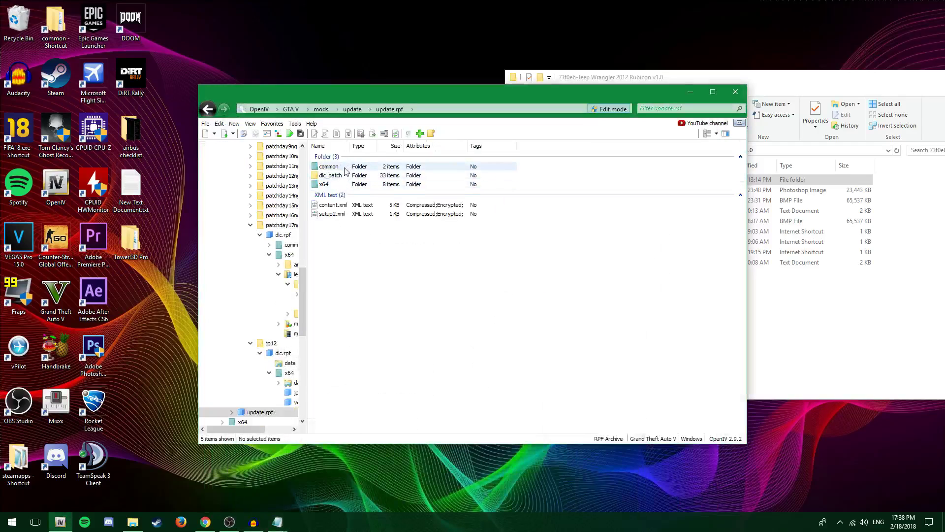
pyautogui.click(277, 522)
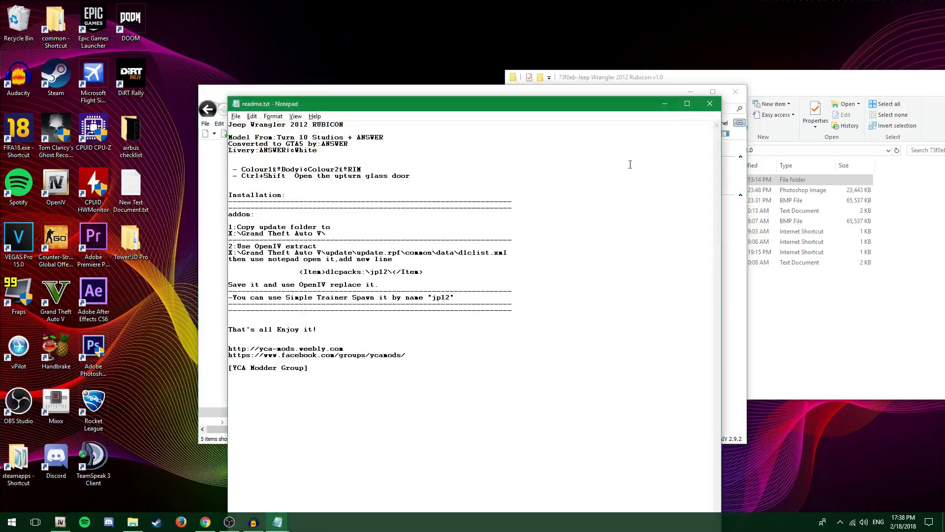
pyautogui.click(665, 103)
pyautogui.doubleClick(338, 167)
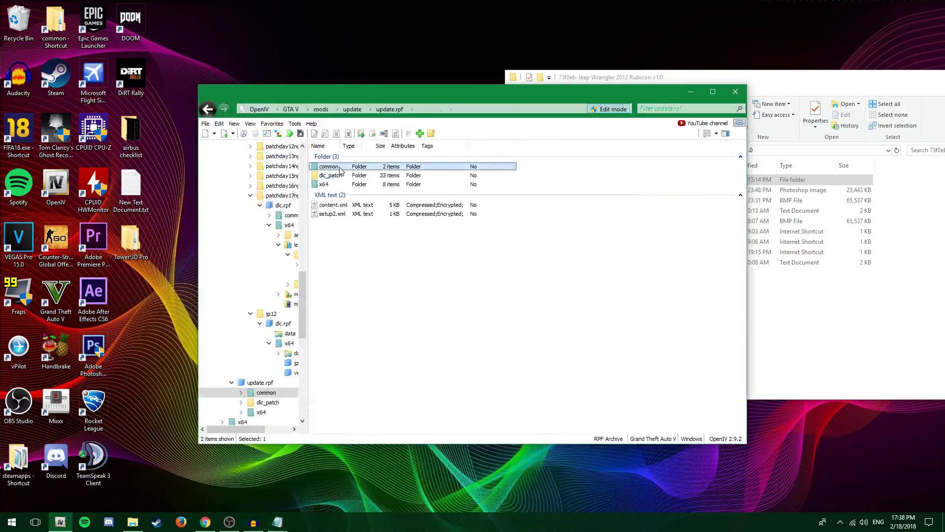
pyautogui.doubleClick(338, 168)
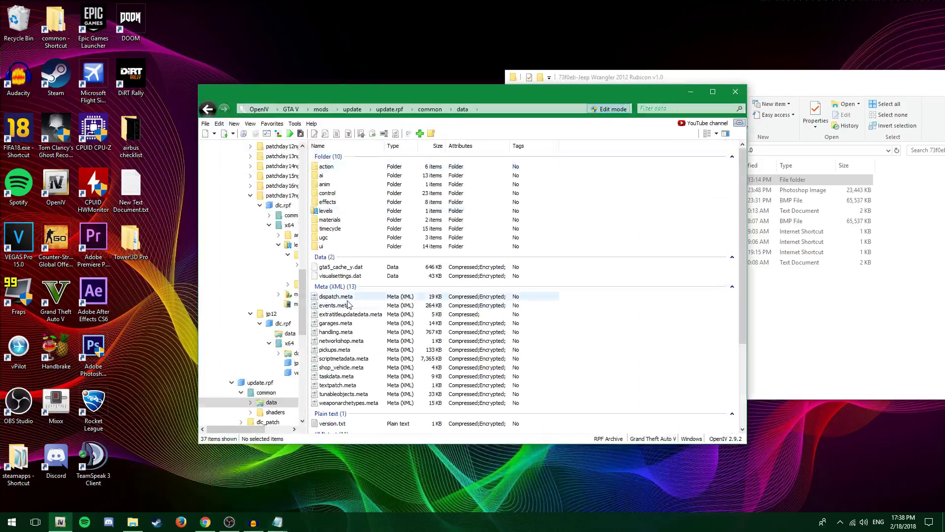
# Open dlclist.xml from the data folder for editing in the OpenIV text editor.
pyautogui.scroll(-3, 363, 327)
pyautogui.click(342, 377)
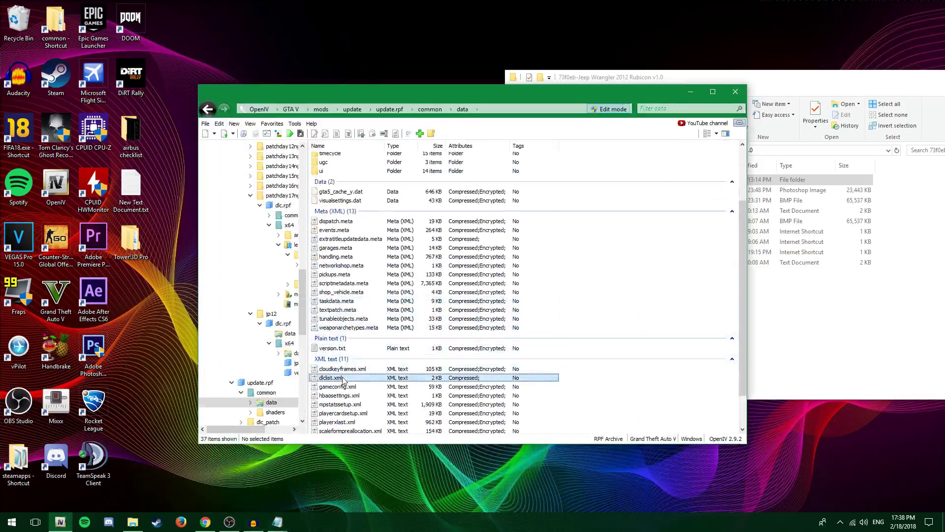
pyautogui.rightClick(341, 378)
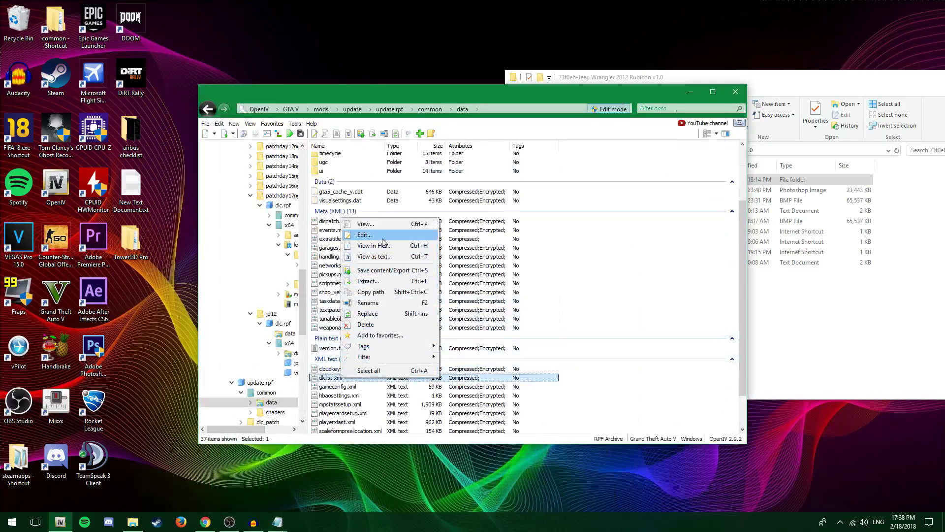
pyautogui.click(612, 96)
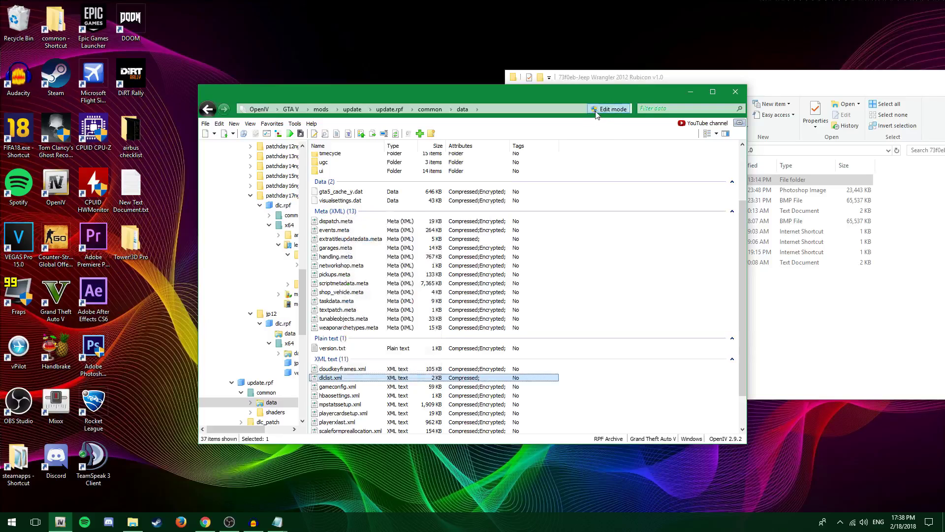
pyautogui.rightClick(342, 378)
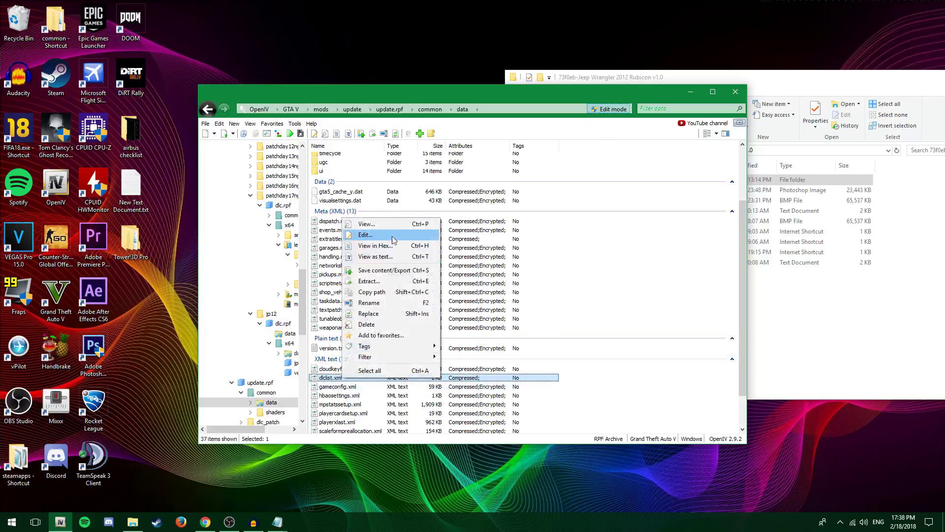
pyautogui.click(365, 235)
# Copy the line <Item>dlcpacks:\jp12\</Item> from the readme onto a new line below the as350 entry in dlclist.xml.
pyautogui.scroll(-5, 442, 299)
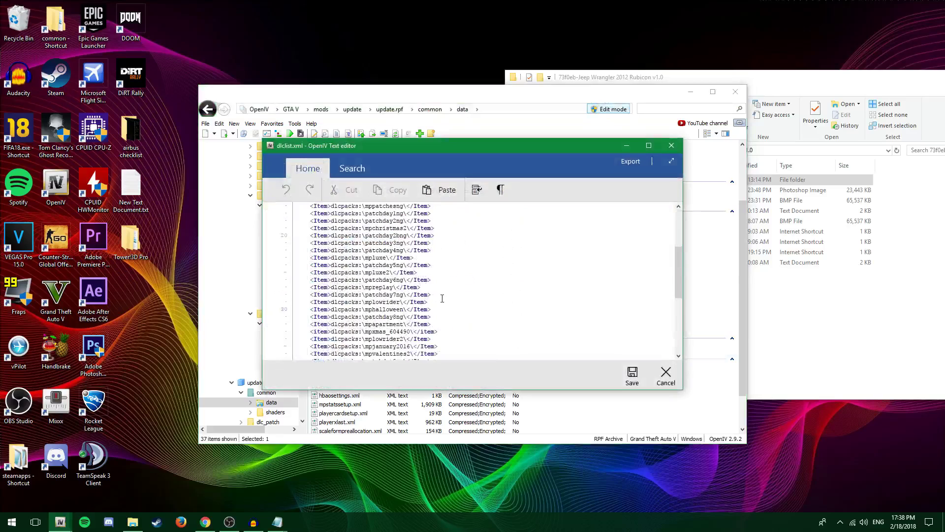
pyautogui.scroll(-7, 442, 299)
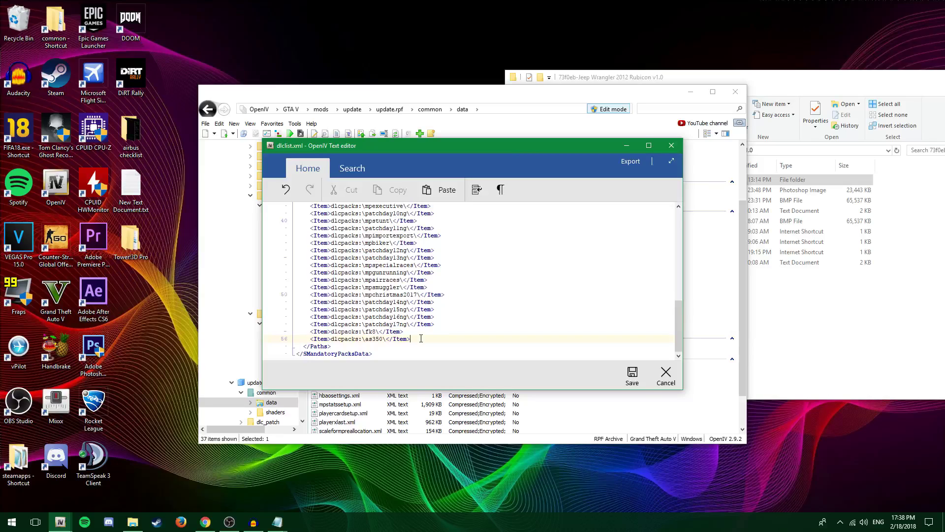
pyautogui.press('Return')
pyautogui.click(277, 521)
pyautogui.moveTo(427, 272); pyautogui.dragTo(299, 274)
pyautogui.hotkey('ctrl', 'c')
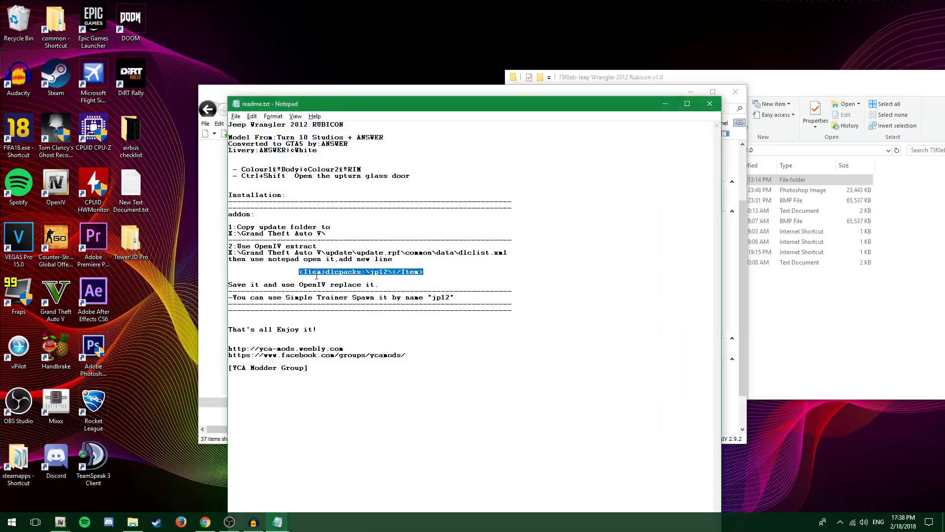
pyautogui.click(665, 103)
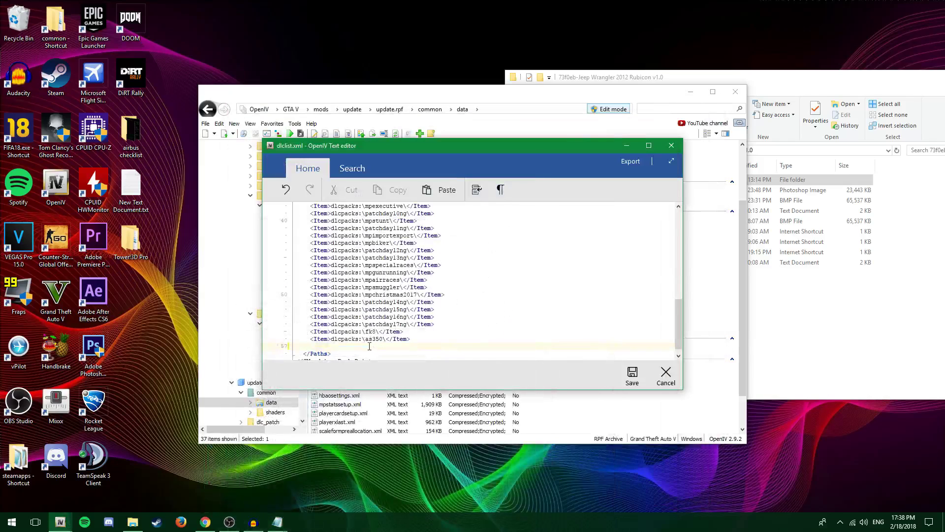
pyautogui.hotkey('ctrl', 'v')
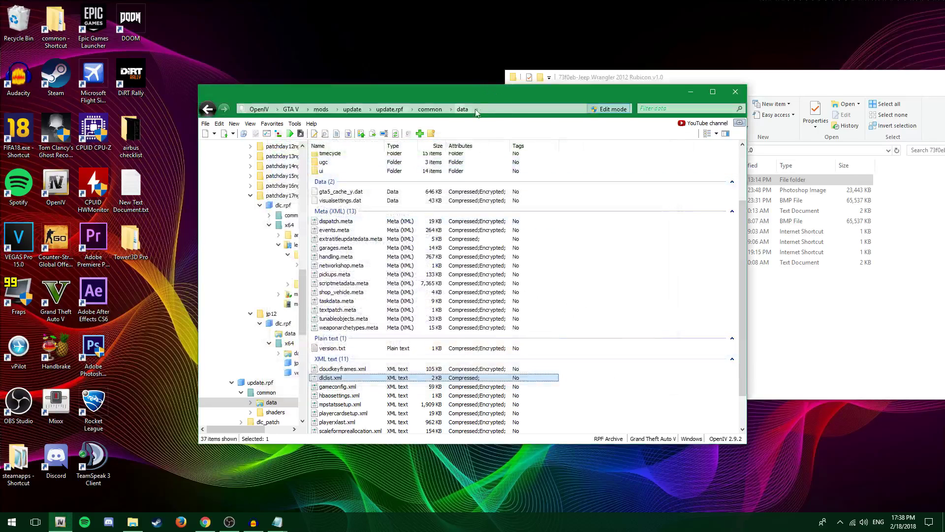
# Go back to the Downloads folder in Explorer and to the GTA V root folder in OpenIV.
pyautogui.click(807, 301)
pyautogui.click(514, 150)
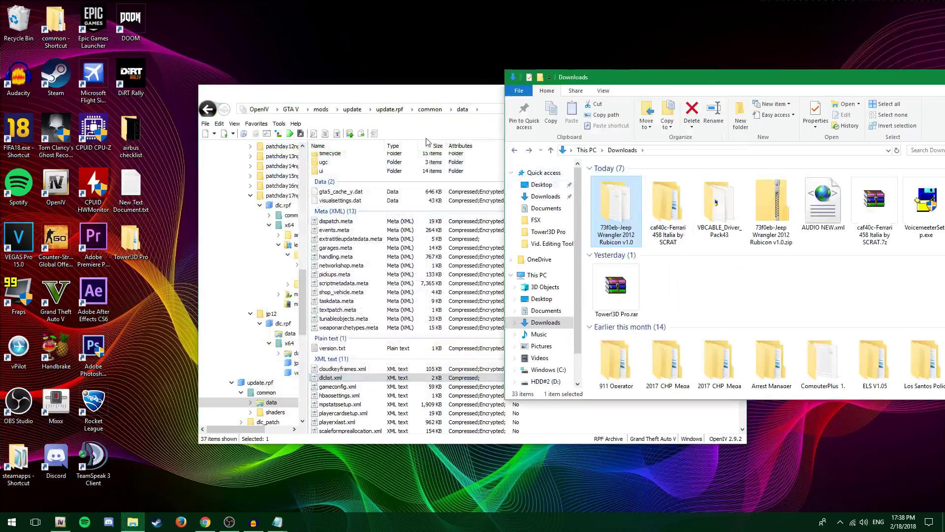
pyautogui.click(208, 109)
pyautogui.click(207, 109)
pyautogui.click(207, 108)
pyautogui.click(306, 107)
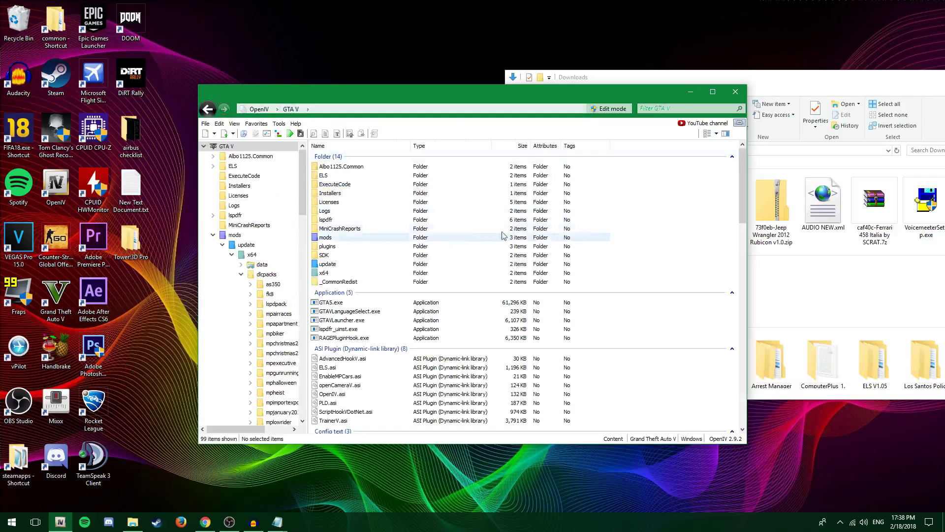
# Reposition the Explorer window, browse the Jeep Wrangler folder through addon, update and x64 to dlcpacks, and go back to x64.
pyautogui.click(811, 85)
pyautogui.moveTo(807, 87); pyautogui.dragTo(695, 98)
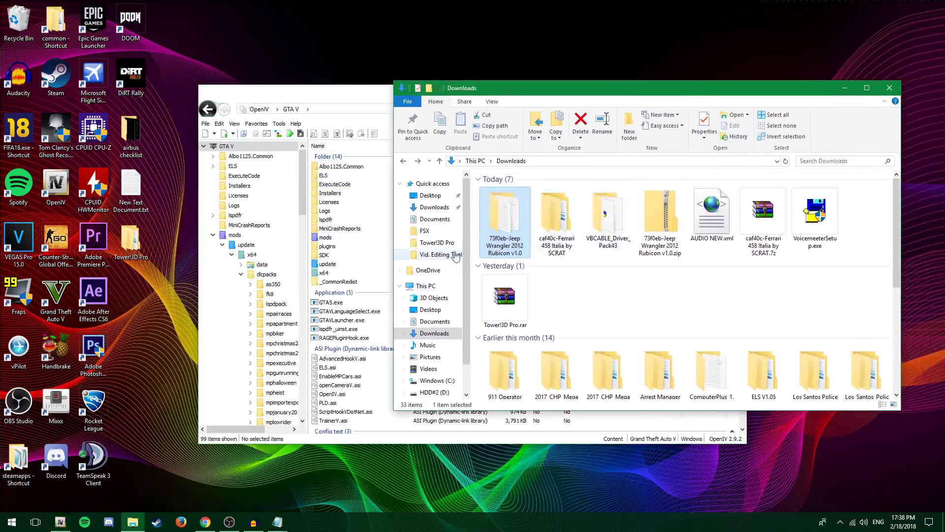
pyautogui.doubleClick(505, 230)
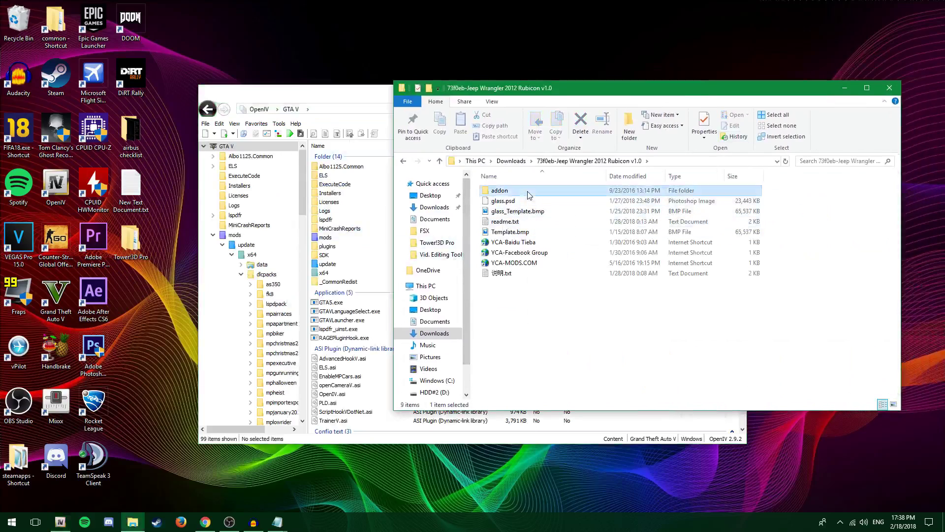
pyautogui.doubleClick(526, 194)
pyautogui.doubleClick(527, 194)
pyautogui.doubleClick(527, 194)
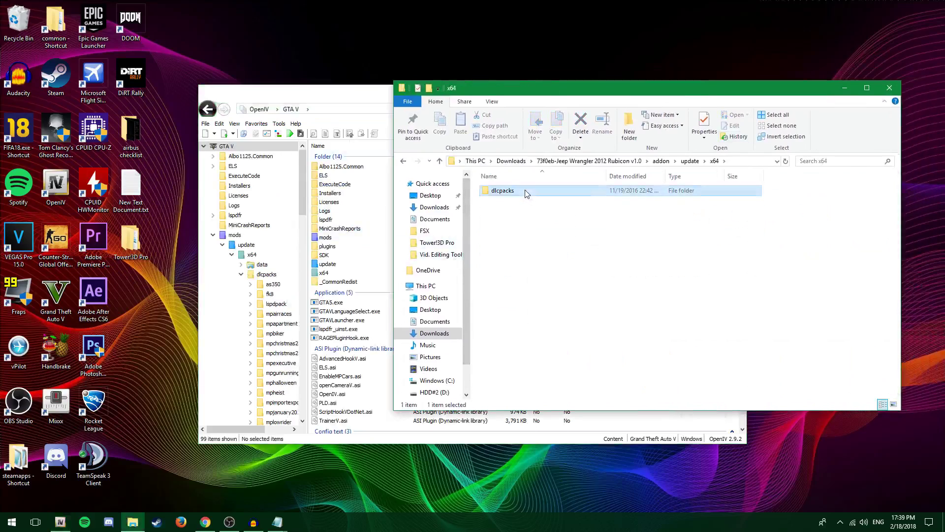
pyautogui.doubleClick(526, 194)
pyautogui.click(525, 194)
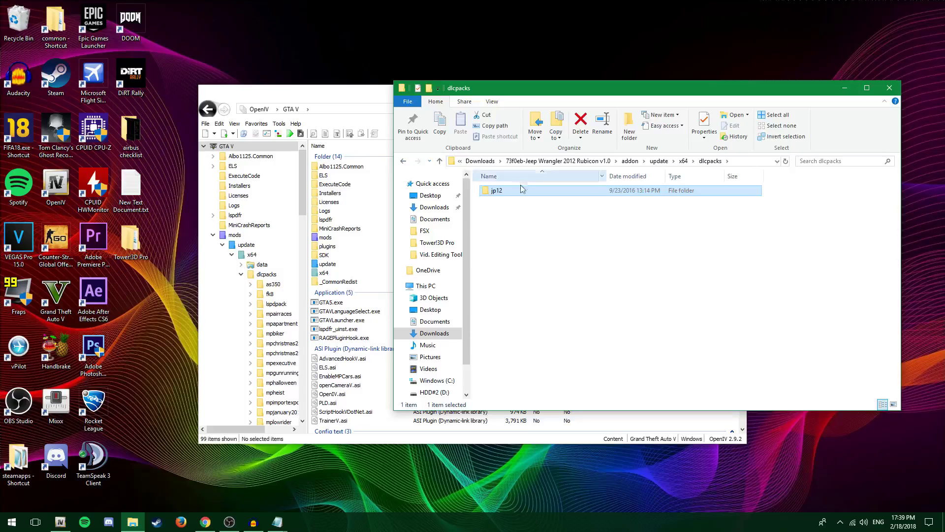
pyautogui.click(403, 162)
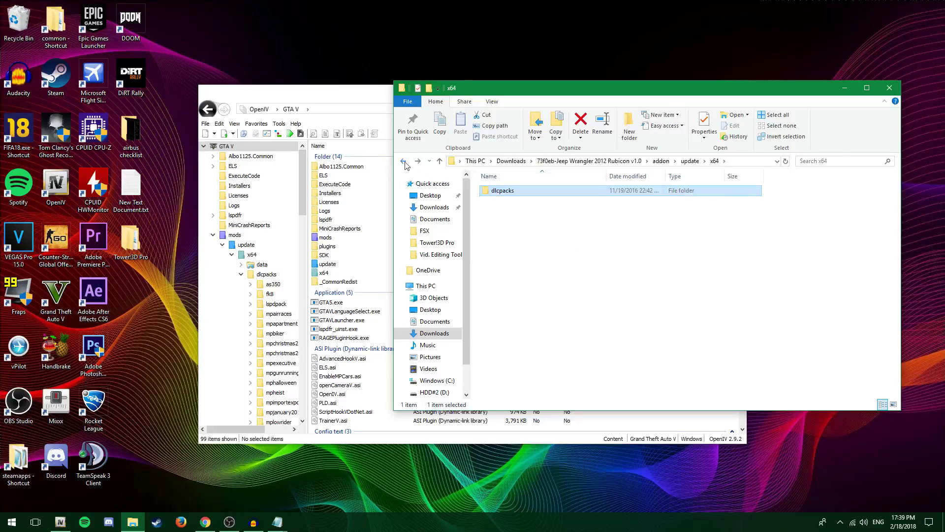
# Return Explorer to Downloads, close the Explorer and OpenIV windows, and launch Grand Theft Auto V from the desktop.
pyautogui.click(510, 161)
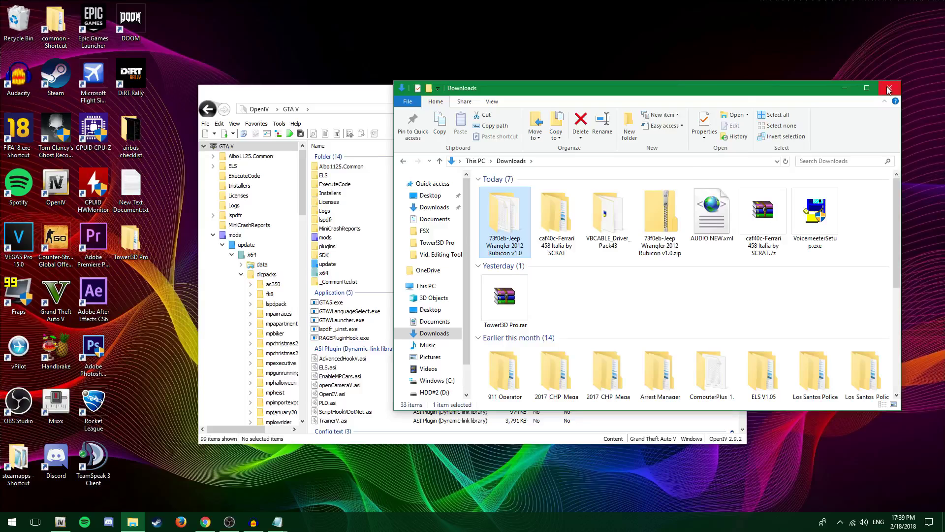
pyautogui.click(889, 88)
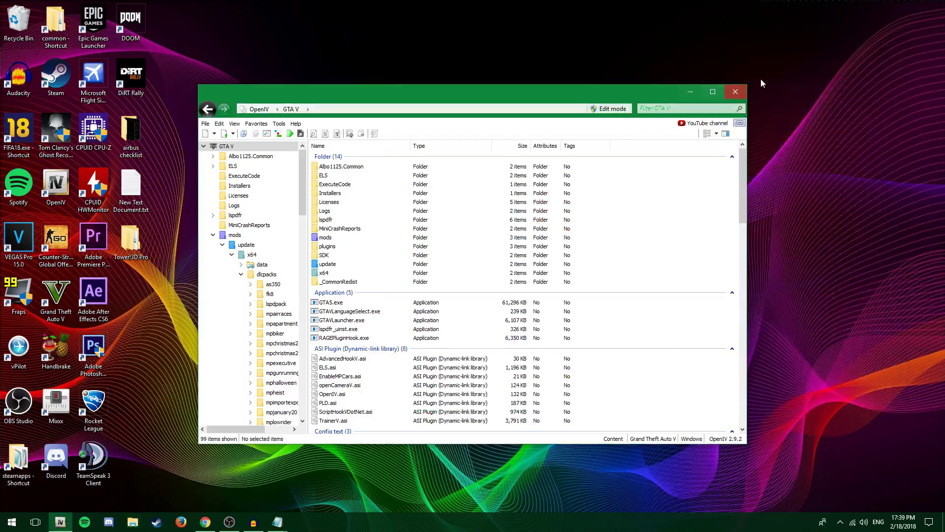
pyautogui.click(739, 96)
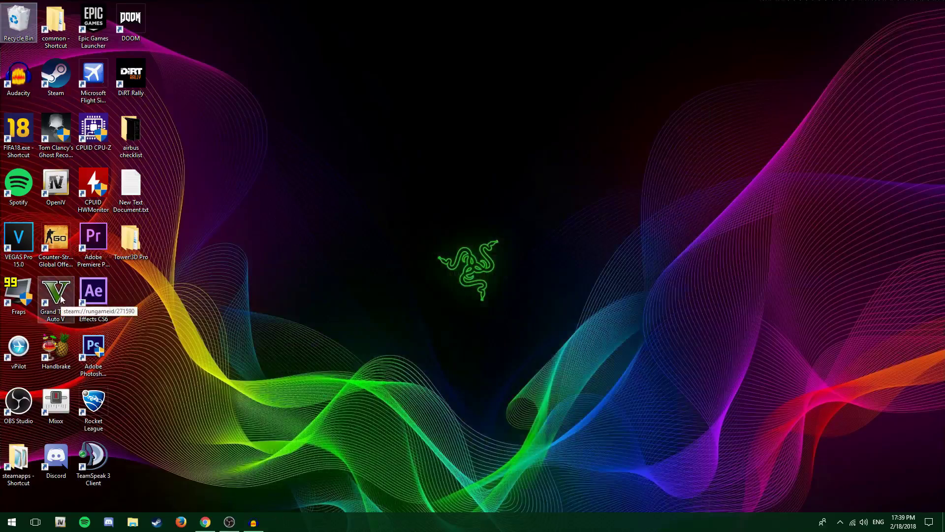
pyautogui.click(174, 384)
pyautogui.doubleClick(57, 295)
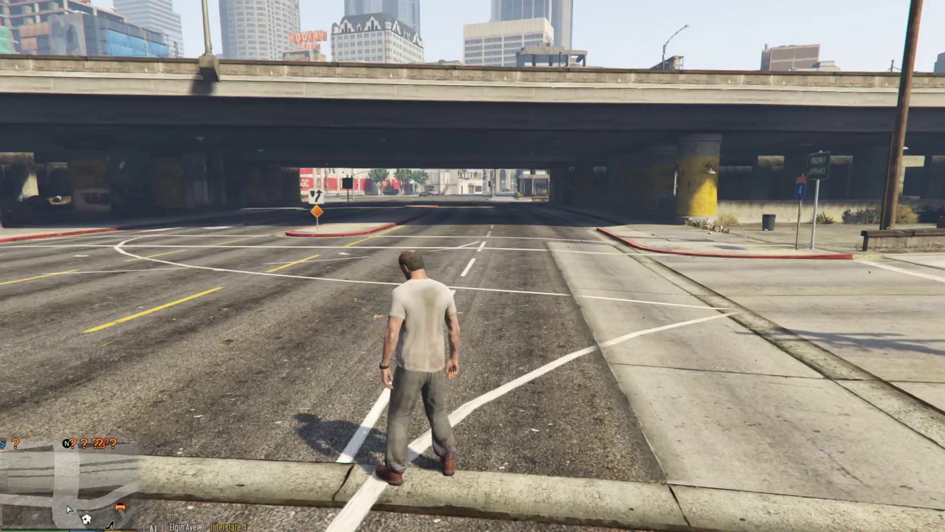
# Spawn the replaced Ferrari in the trainer by its model name CARBONIZZARE and close the trainer menu.
pyautogui.press('F4')
pyautogui.press('Return')
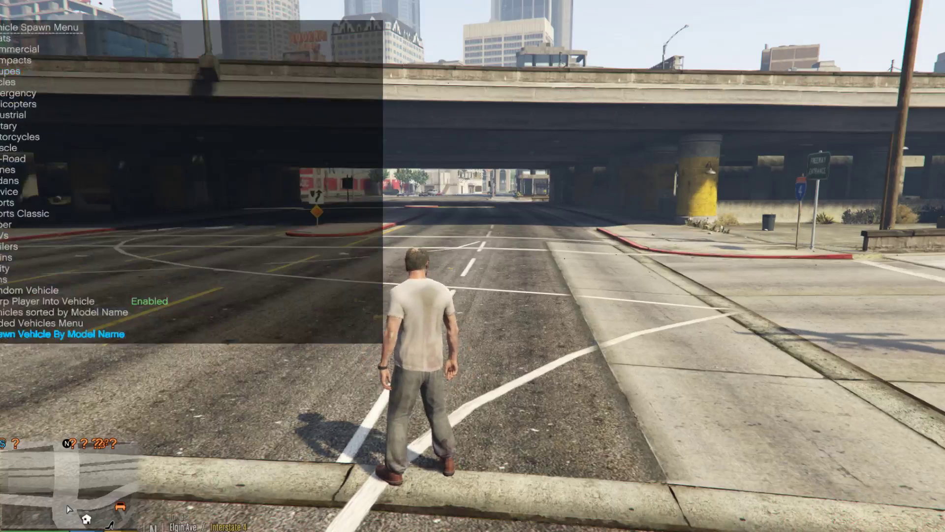
pyautogui.press('Return')
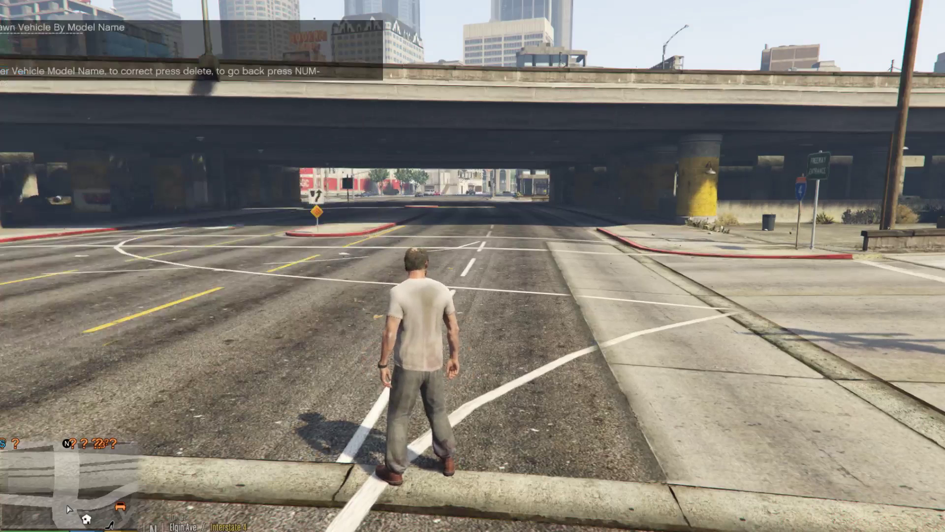
pyautogui.write('CARBONIZ')
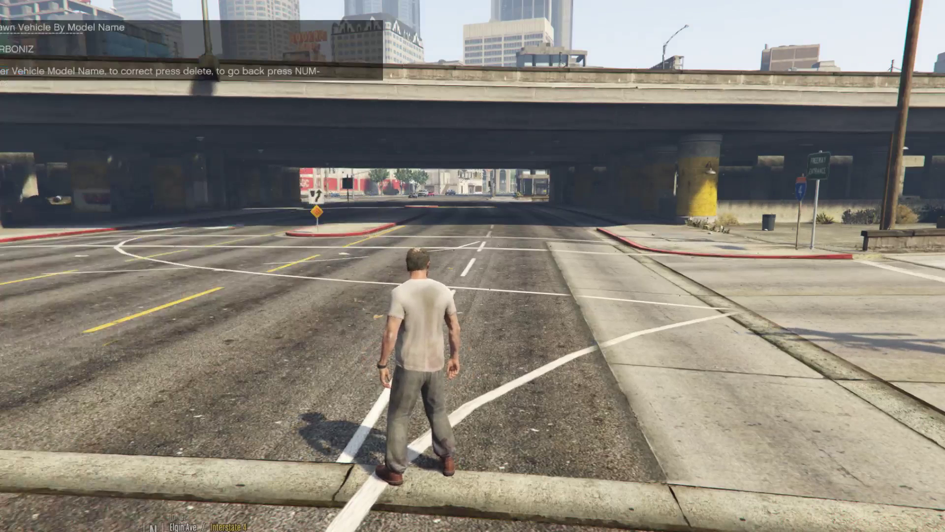
pyautogui.write('ZARE')
pyautogui.press('Return')
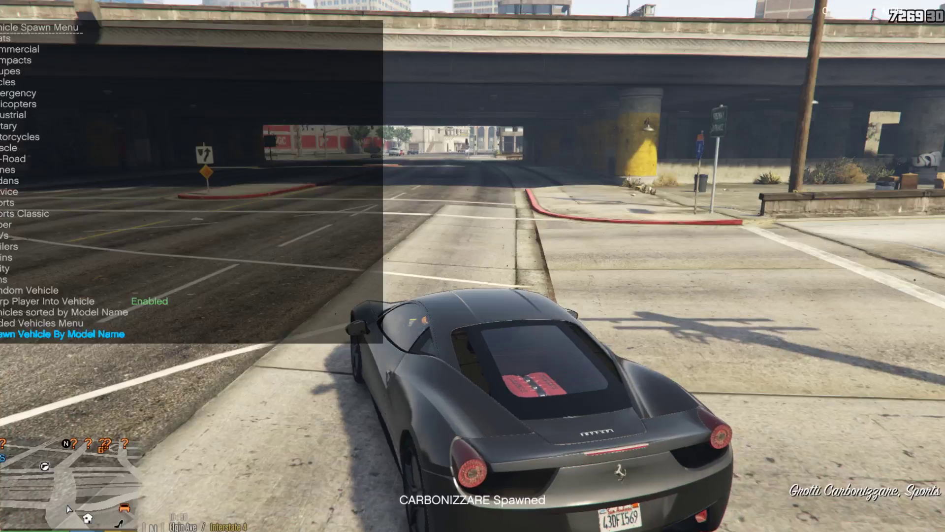
pyautogui.press('F4')
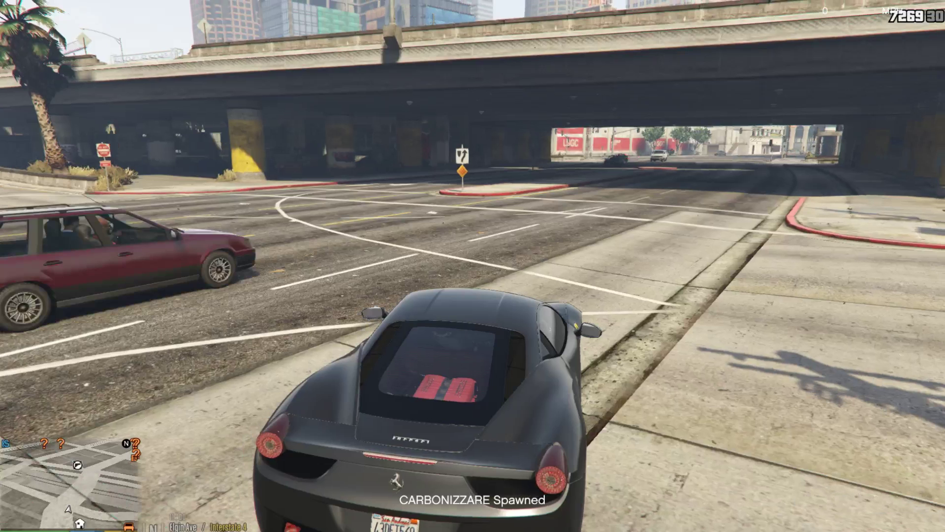
pyautogui.press('q')
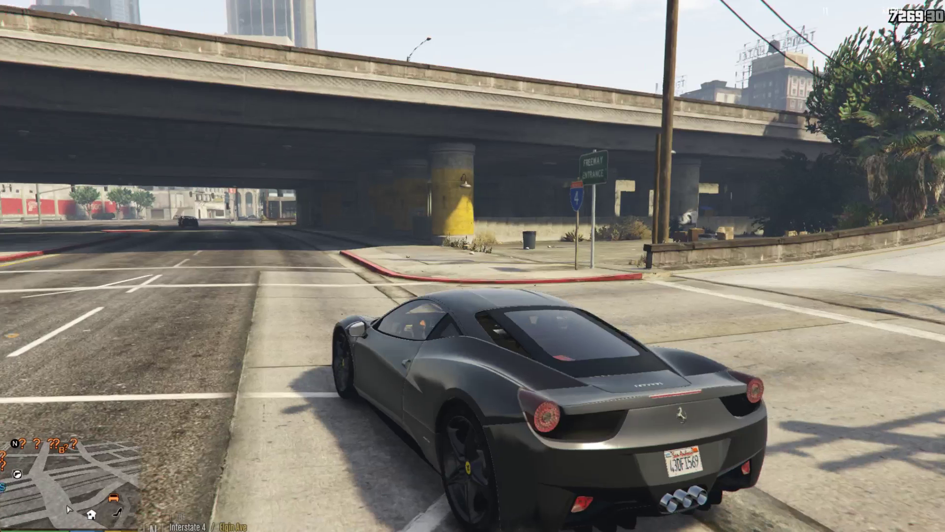
pyautogui.press('w')
pyautogui.press('w')
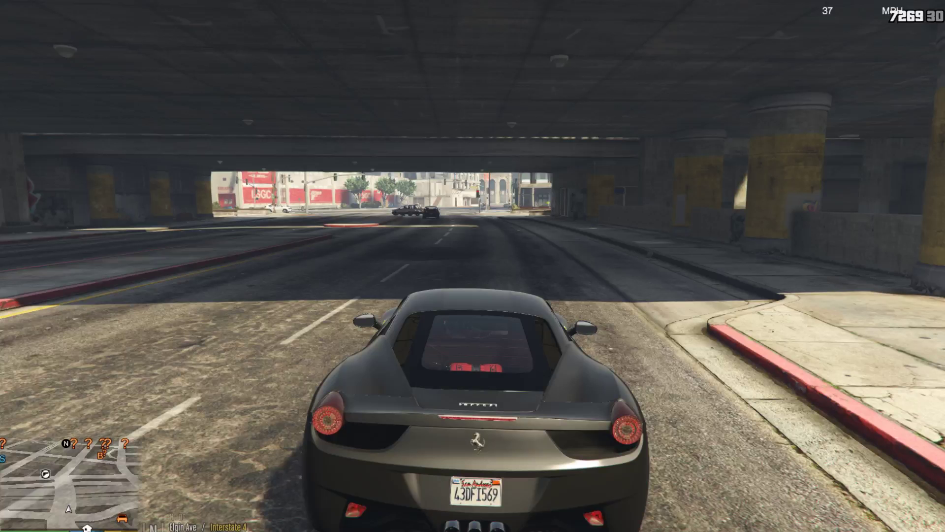
pyautogui.press('w')
pyautogui.press('w')
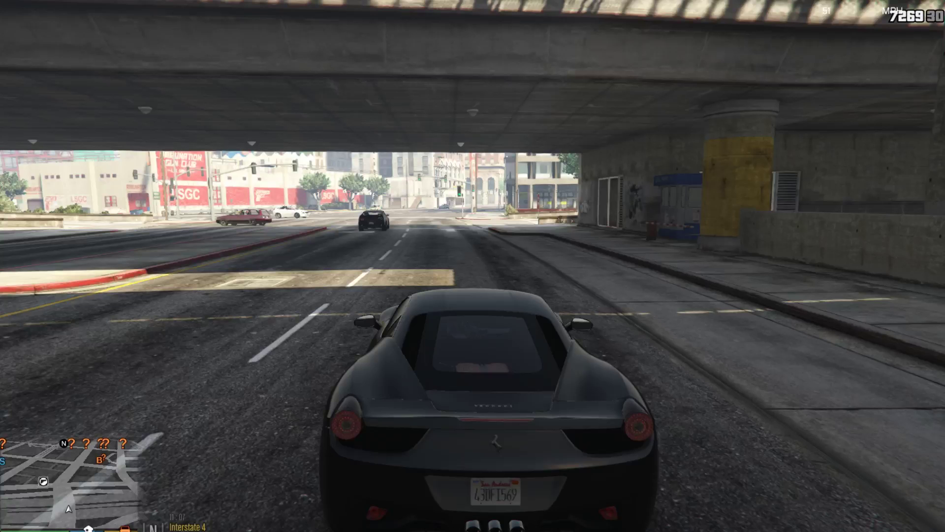
pyautogui.press('s')
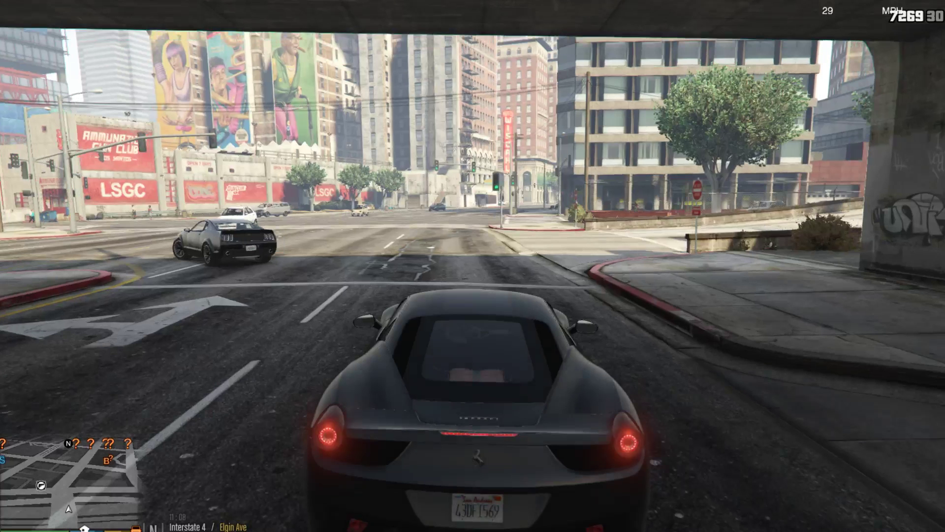
pyautogui.press('s')
pyautogui.press('a')
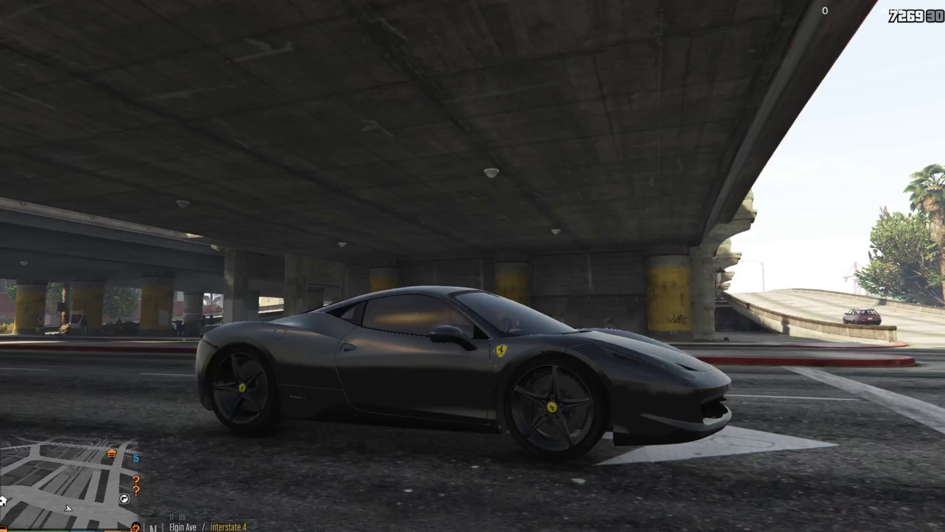